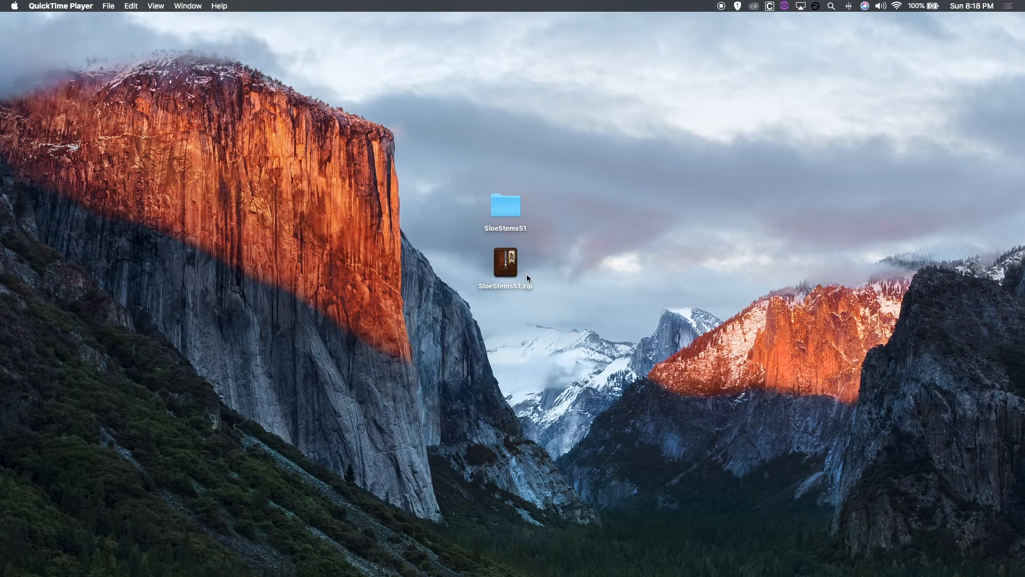
Open the SloeStemsS1 folder and preview the MP3 stems in its WAVS folder, from SloeStemS1E1_85_Cmin.mp3 through SloeStemS1E6_96_Gmin.mp3
double_click(498, 208)
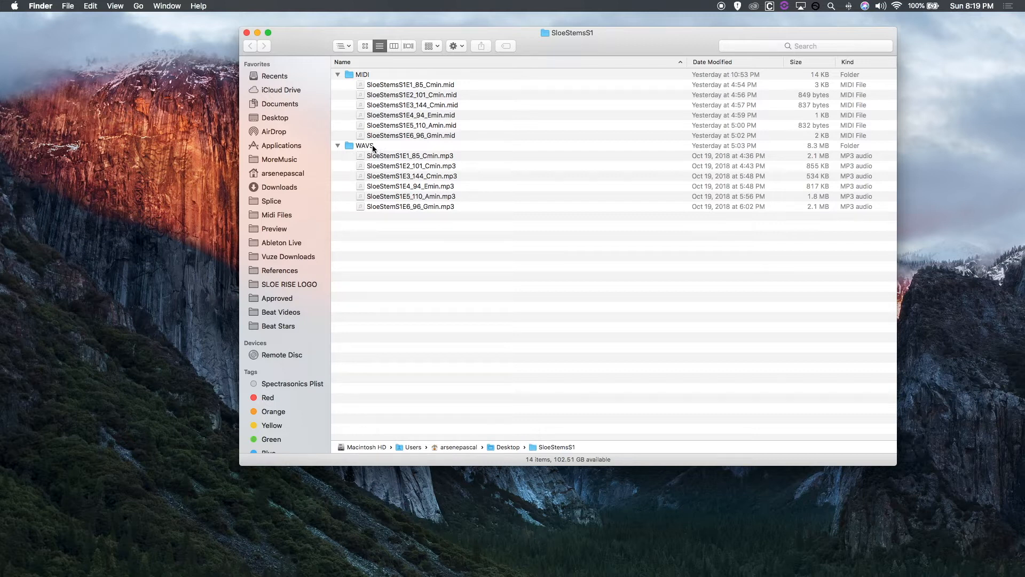
click(417, 155)
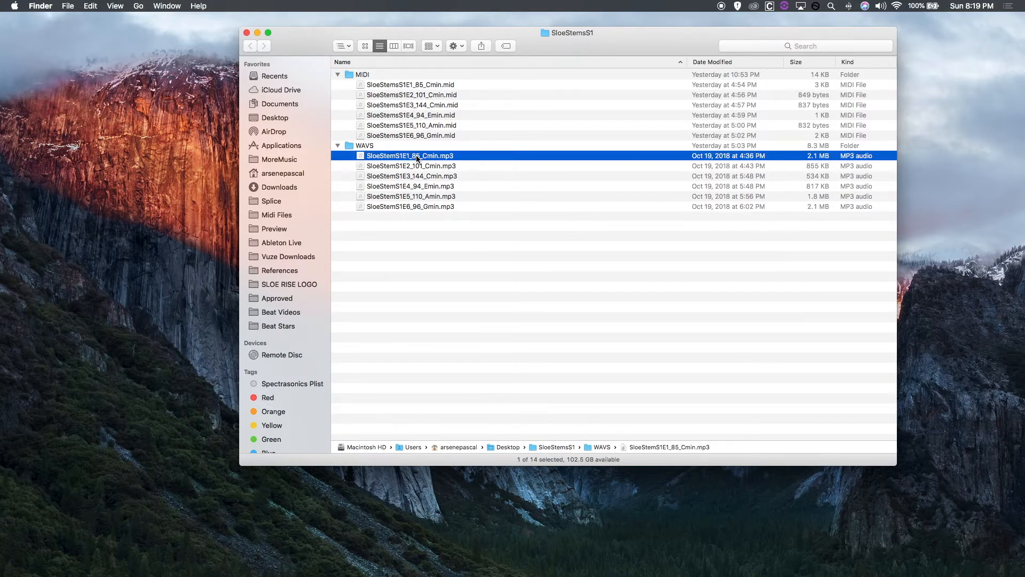
key(space)
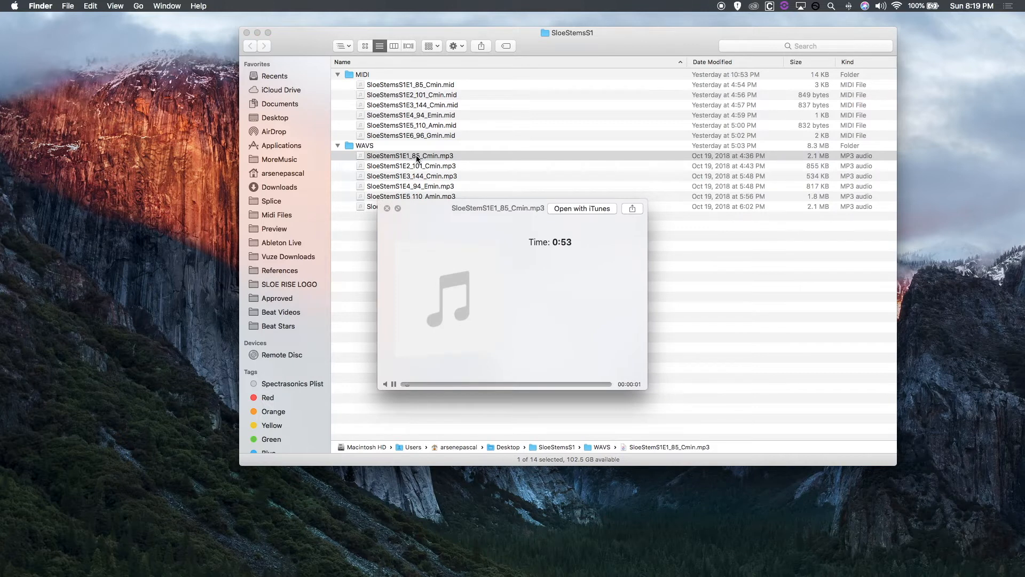
key(Down)
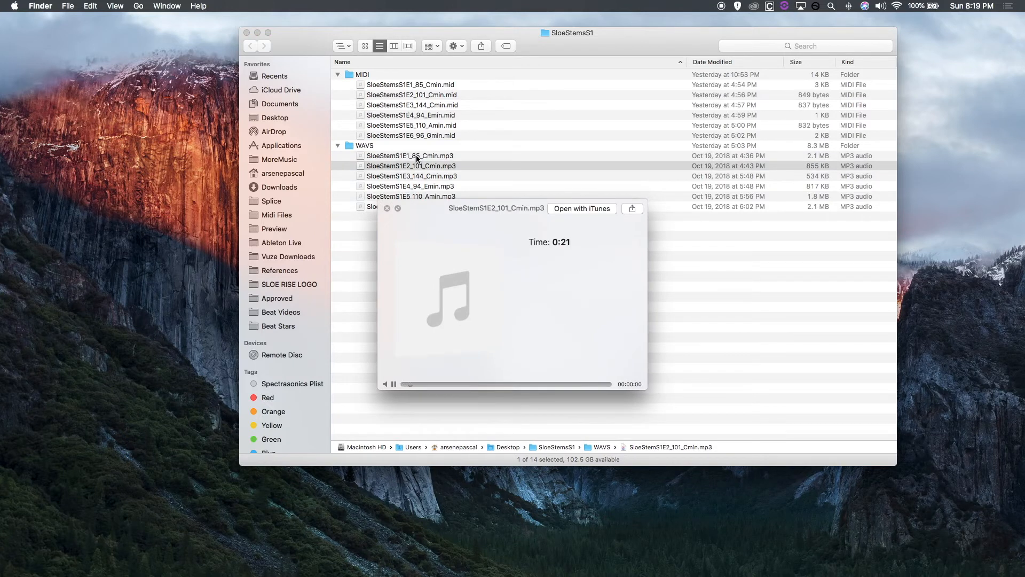
key(Down)
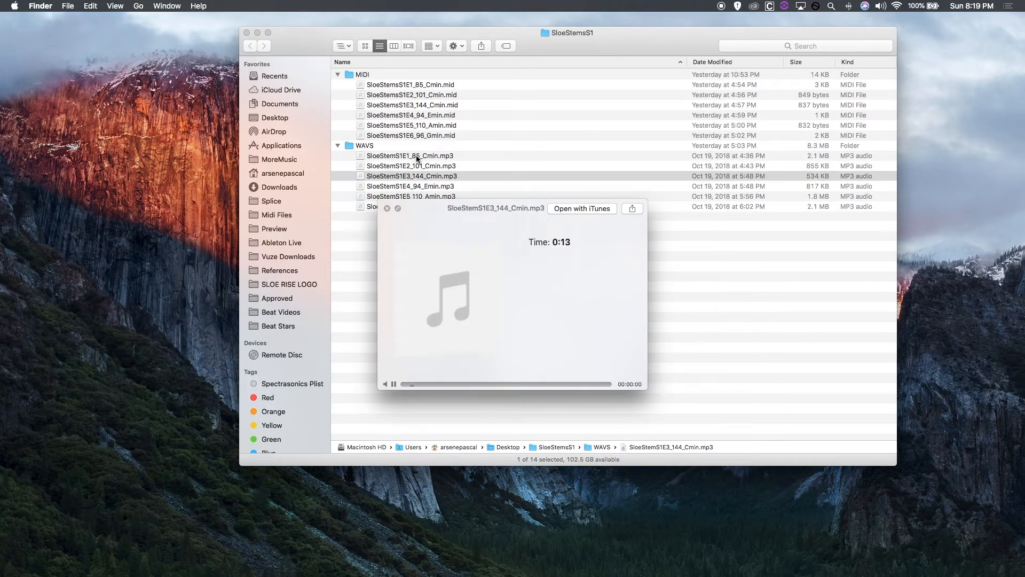
key(Down)
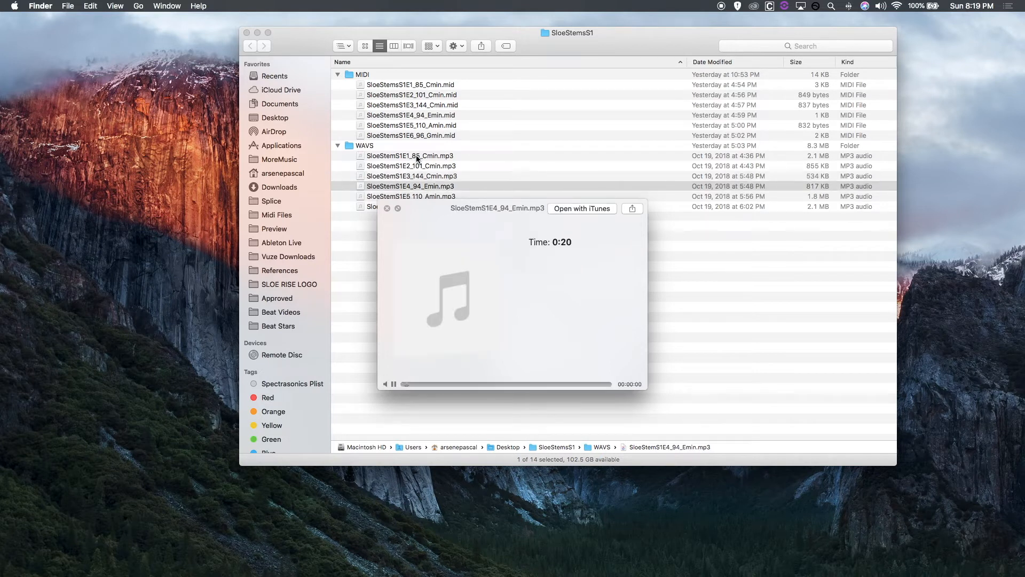
key(Down)
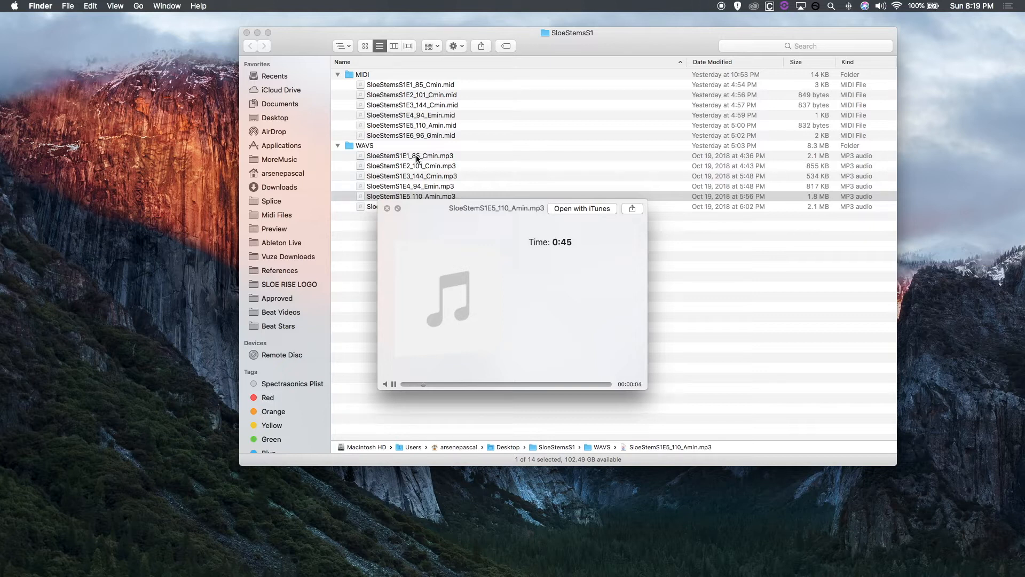
key(Down)
click(387, 208)
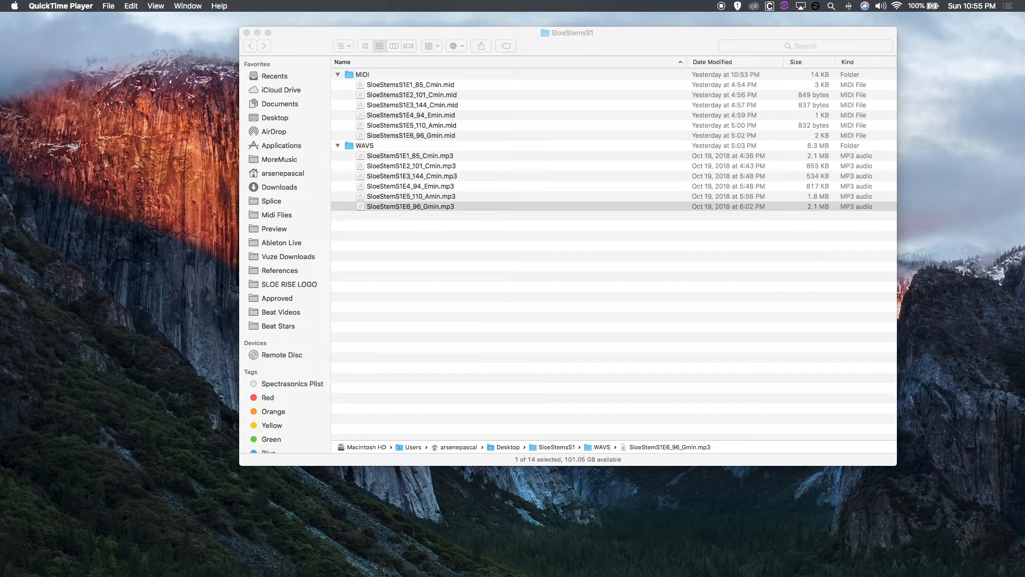
Switch to Ableton Live, import SloeStemsS1E1_85_Cmin.mid into the first slot of a new MIDI track, and widen that track
click(670, 575)
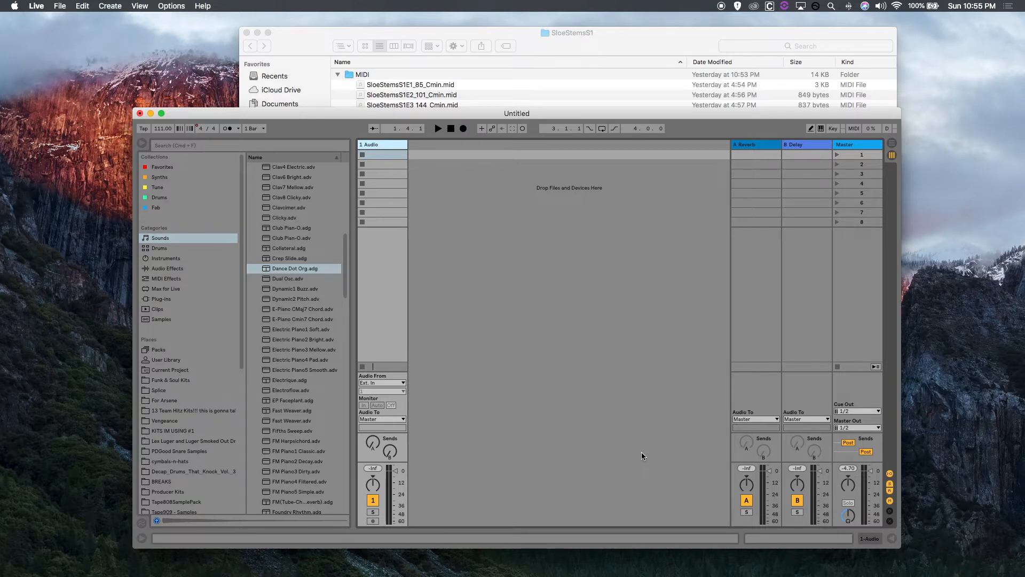
drag(415, 87, 452, 158)
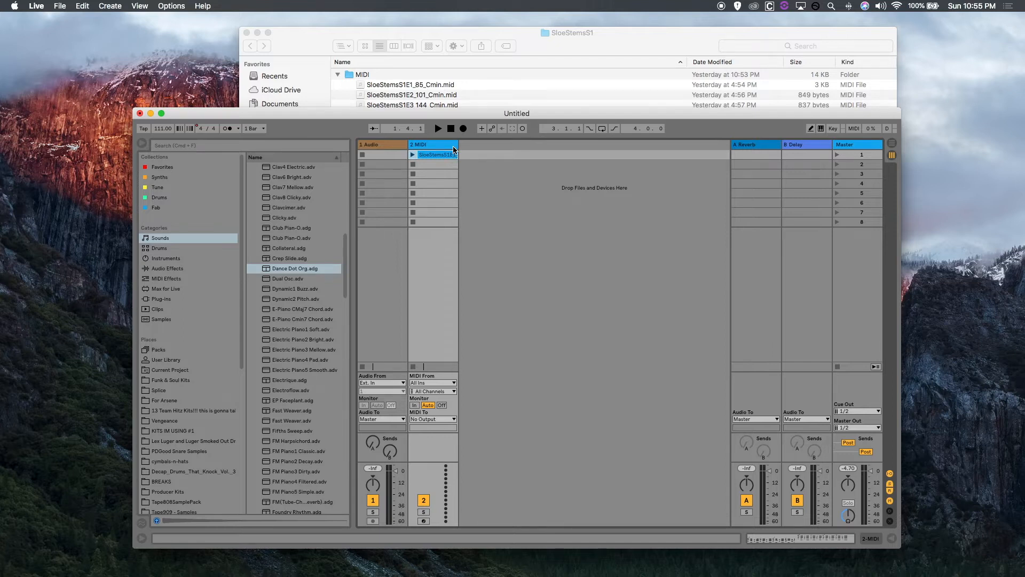
drag(458, 144, 495, 149)
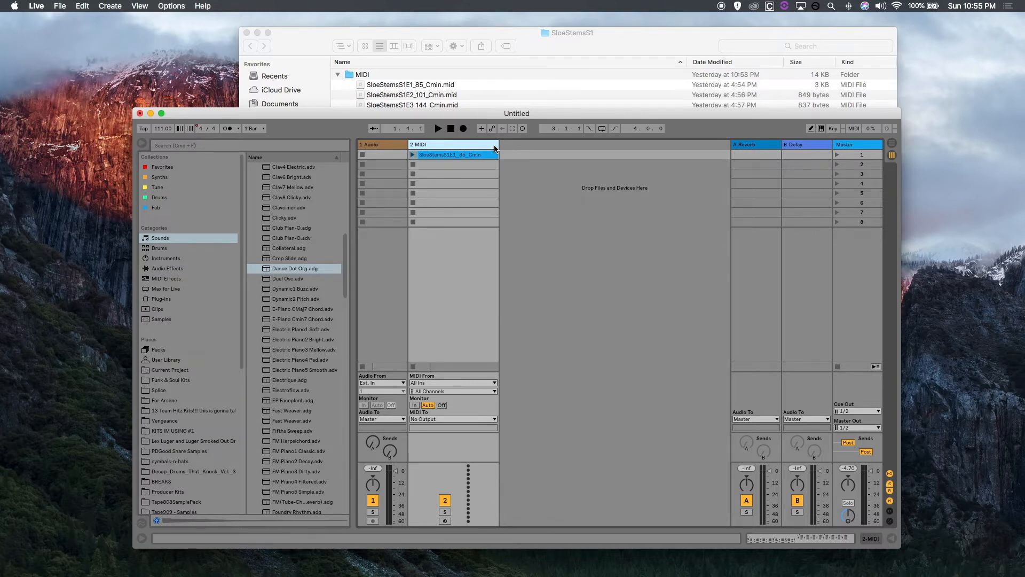
Load the Dance Dot Org.adg instrument on the MIDI track and play its clip to audition the sound
double_click(288, 269)
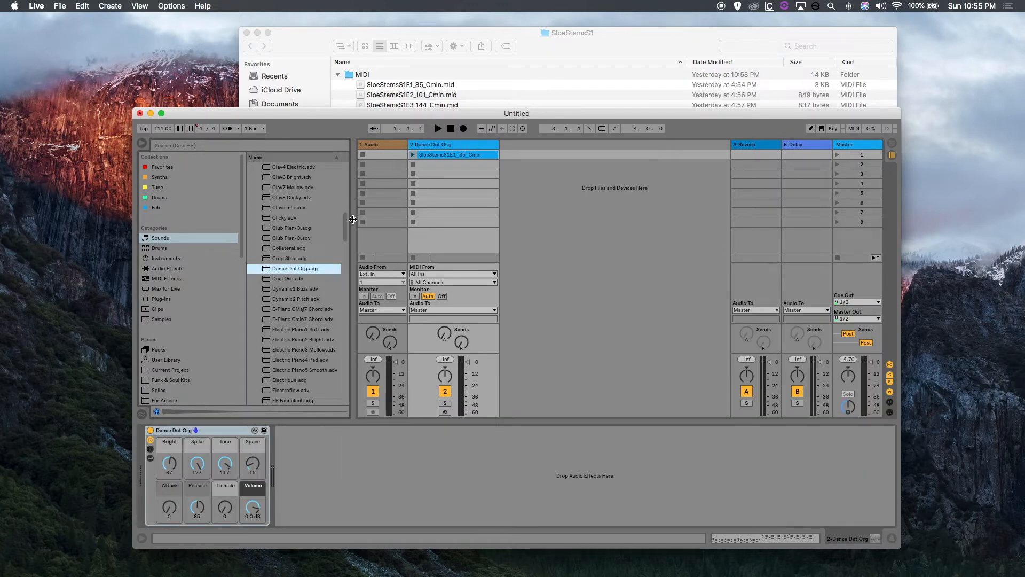
click(413, 155)
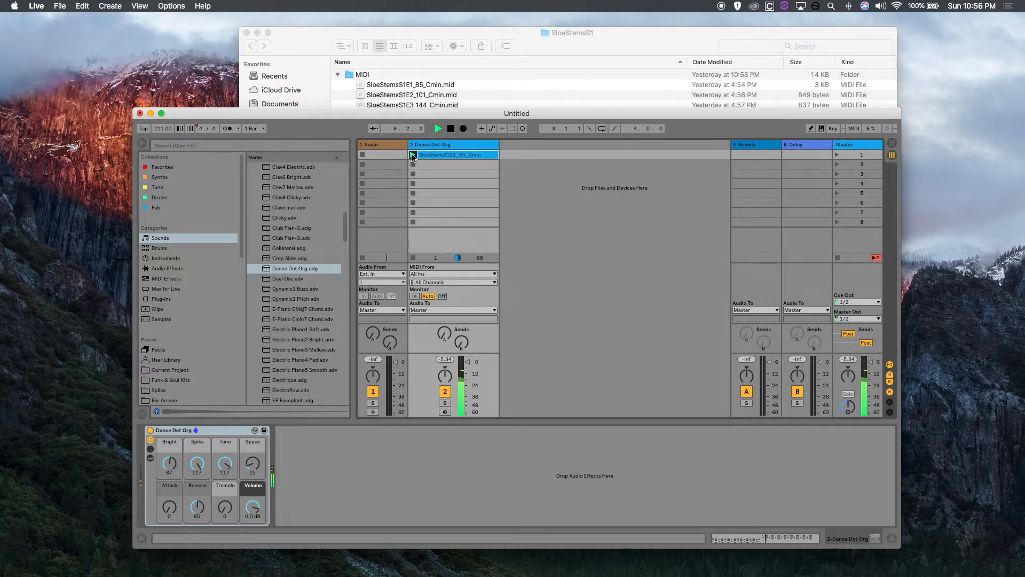
key(space)
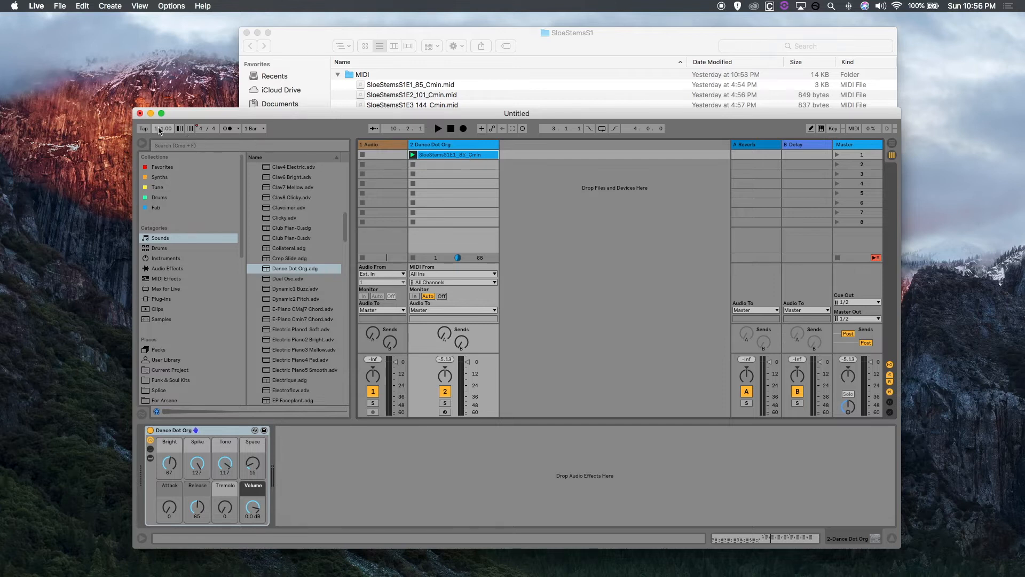
Set the project tempo to 85 BPM and play the clip at that speed
drag(161, 129, 161, 142)
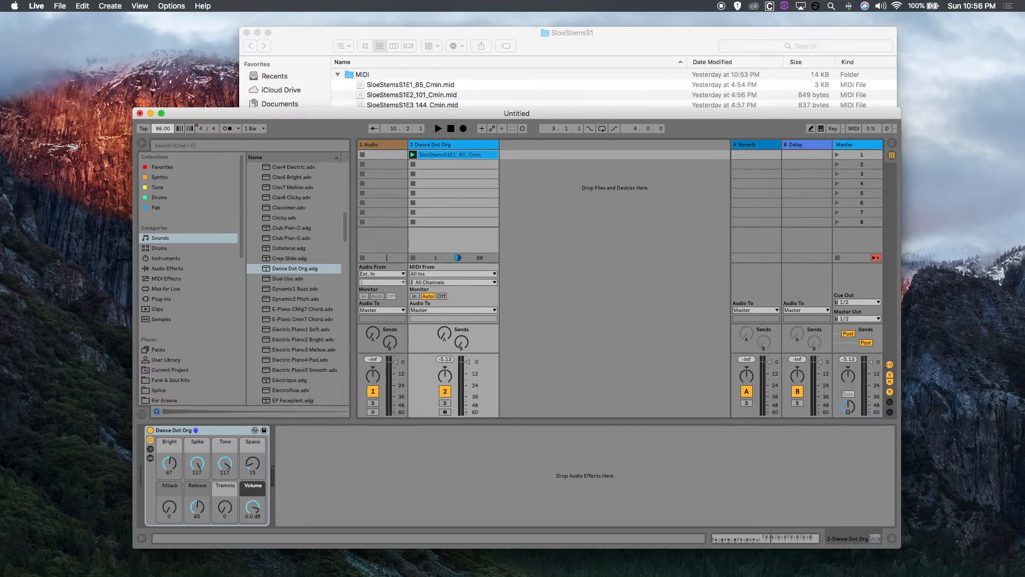
key(space)
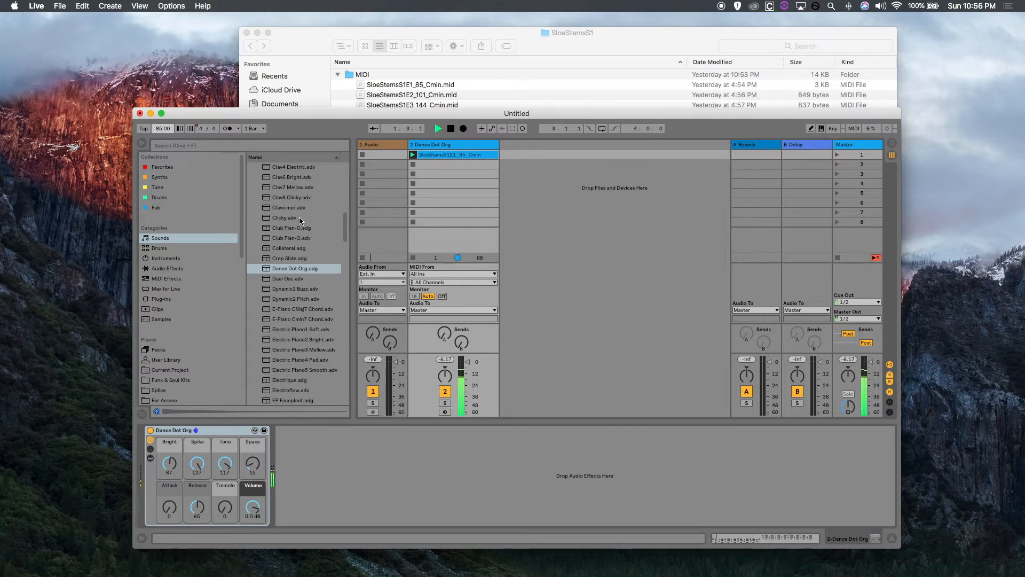
key(space)
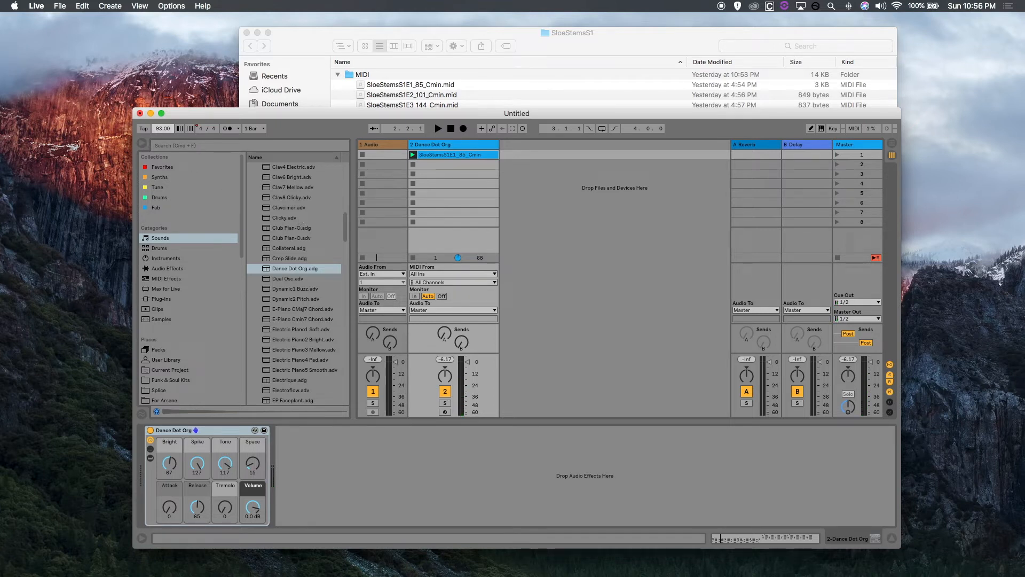
Return the project tempo to 111 BPM and play the clip again
drag(162, 129, 163, 125)
key(space)
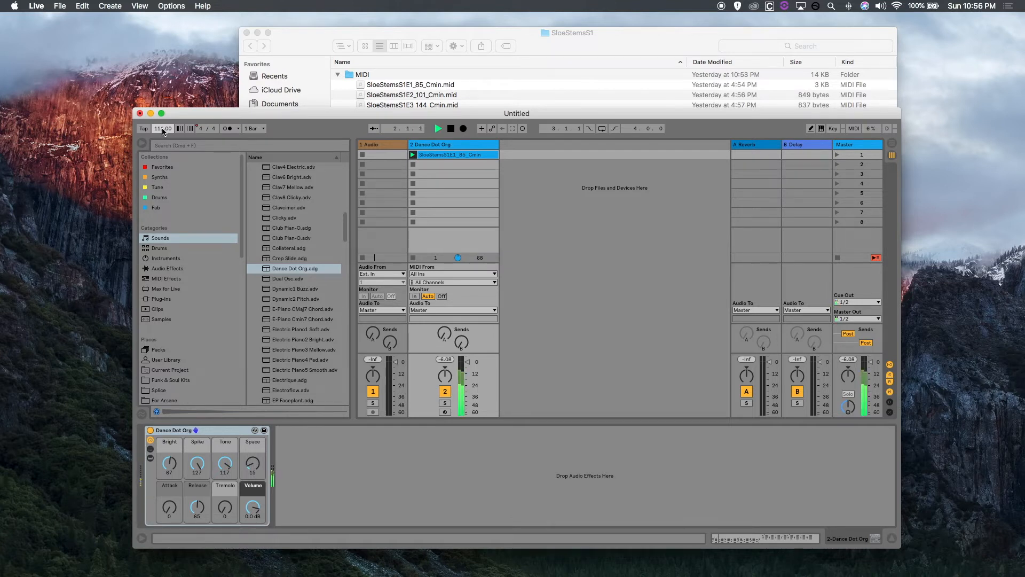
key(space)
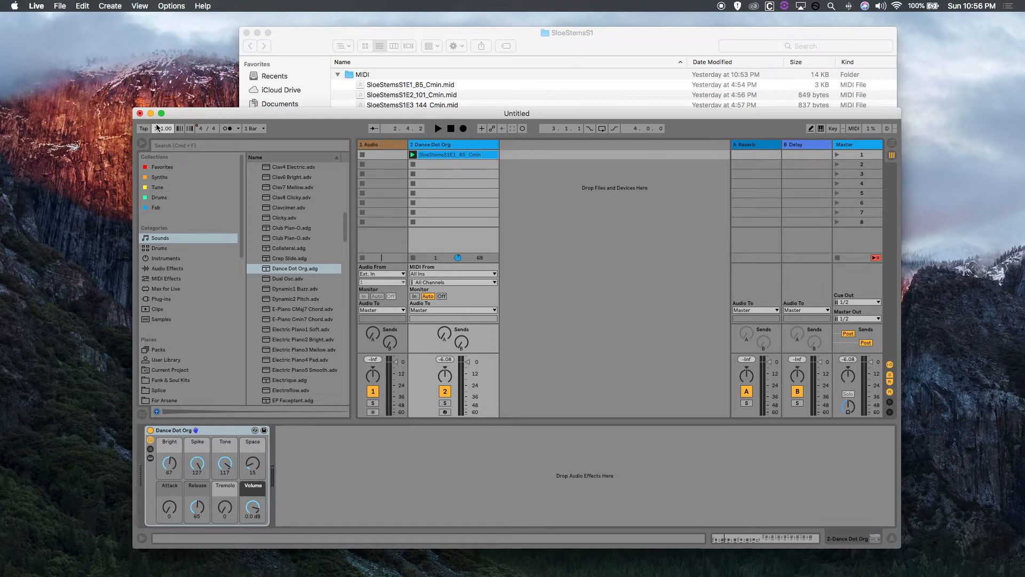
Open the MIDI clip's notes for editing, expand Live to full screen and enlarge the note editor
click(430, 155)
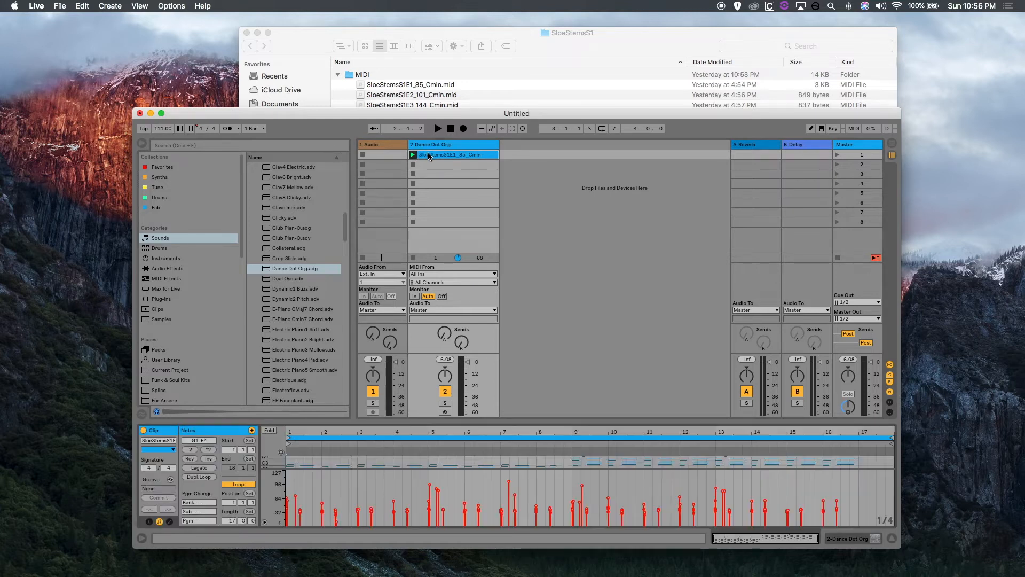
drag(597, 422, 596, 325)
click(161, 113)
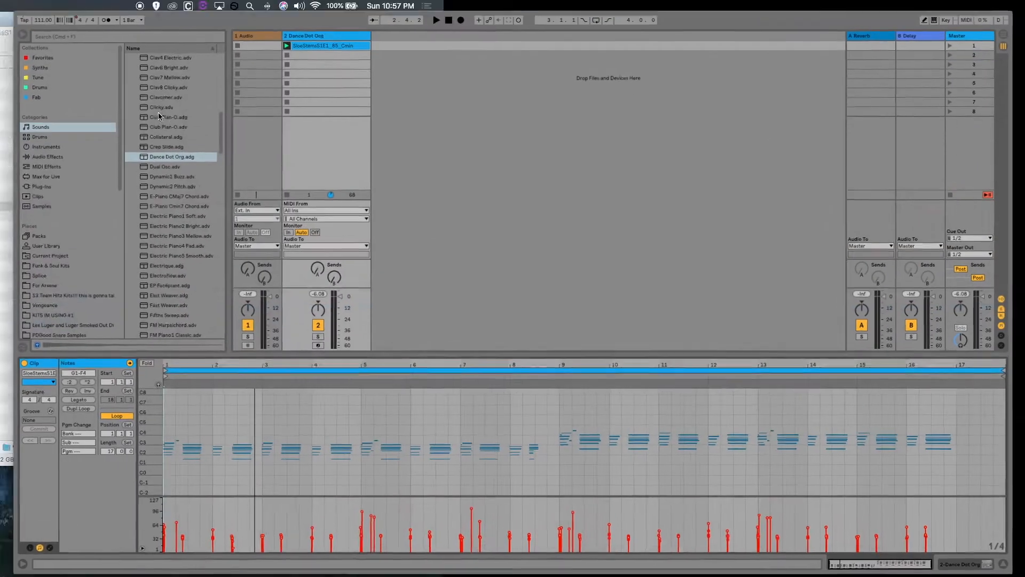
drag(520, 350, 510, 171)
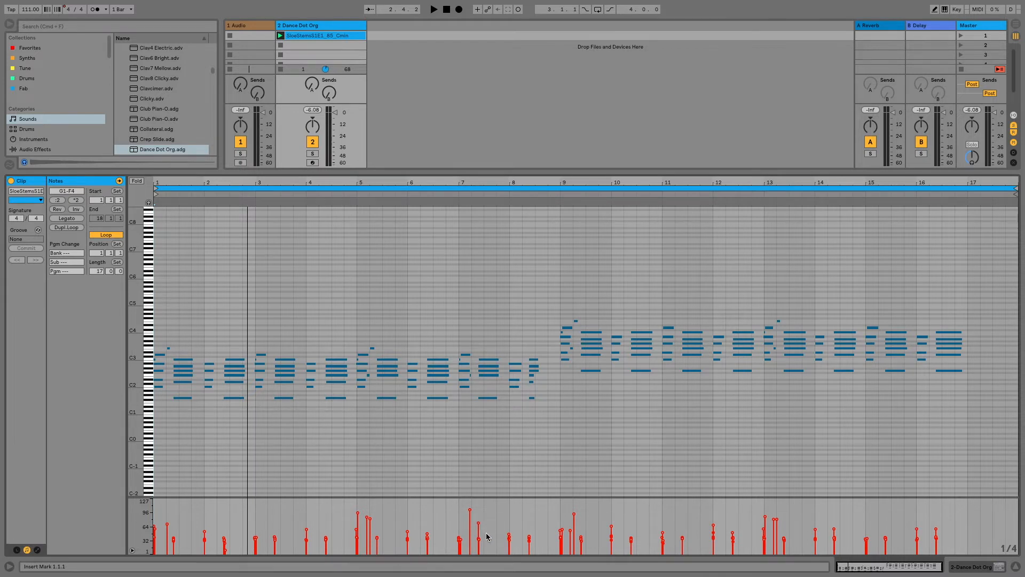
Delete the lowest row of bass notes, on G1, across bars 1 to 8 of the clip
drag(136, 364, 158, 365)
scroll(516, 383, down, 5)
click(578, 371)
drag(580, 374, 149, 293)
key(Delete)
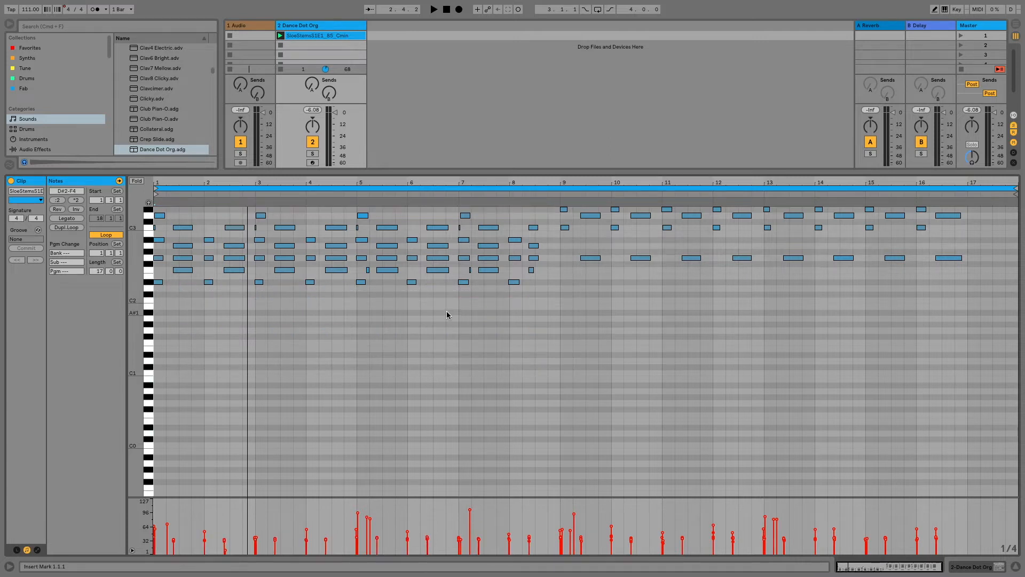
Delete the highest melody notes, from C4 upward, in the second half of the clip starting at bar 9
scroll(447, 315, up, 10)
drag(547, 307, 973, 366)
key(Delete)
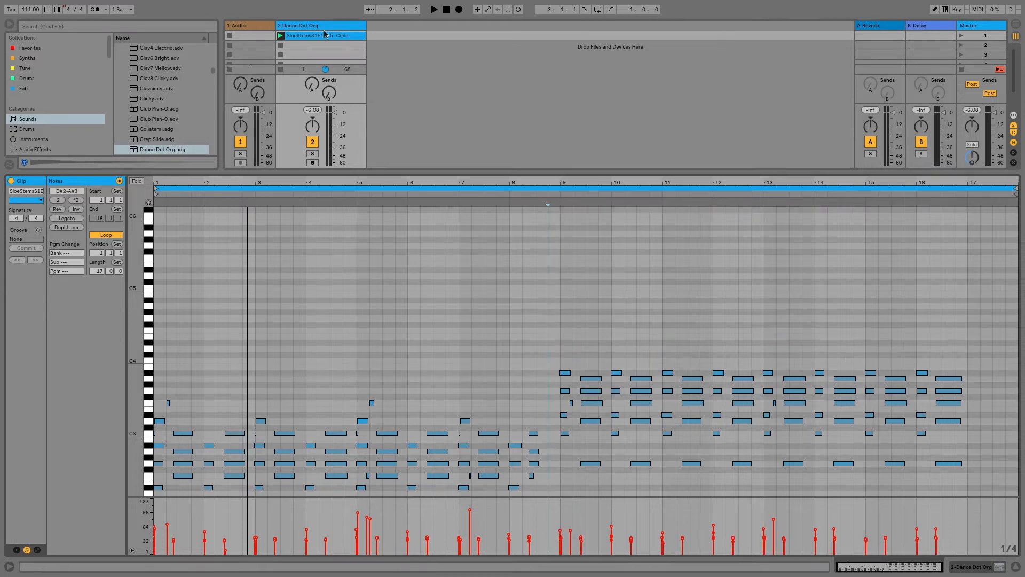
Play the clip to listen to it without the removed bass and top notes
click(279, 36)
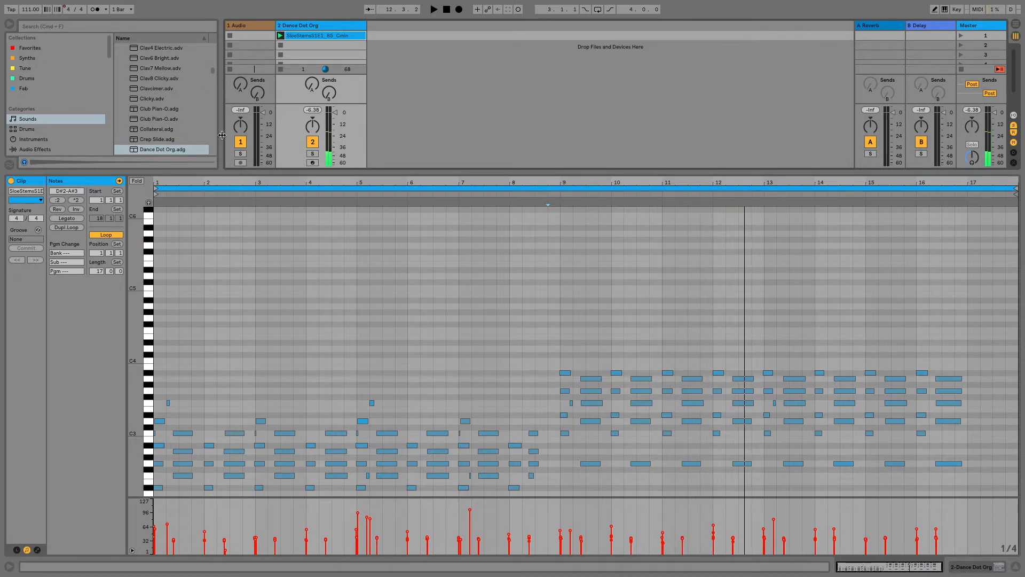
scroll(436, 350, down, 3)
scroll(436, 347, down, 1)
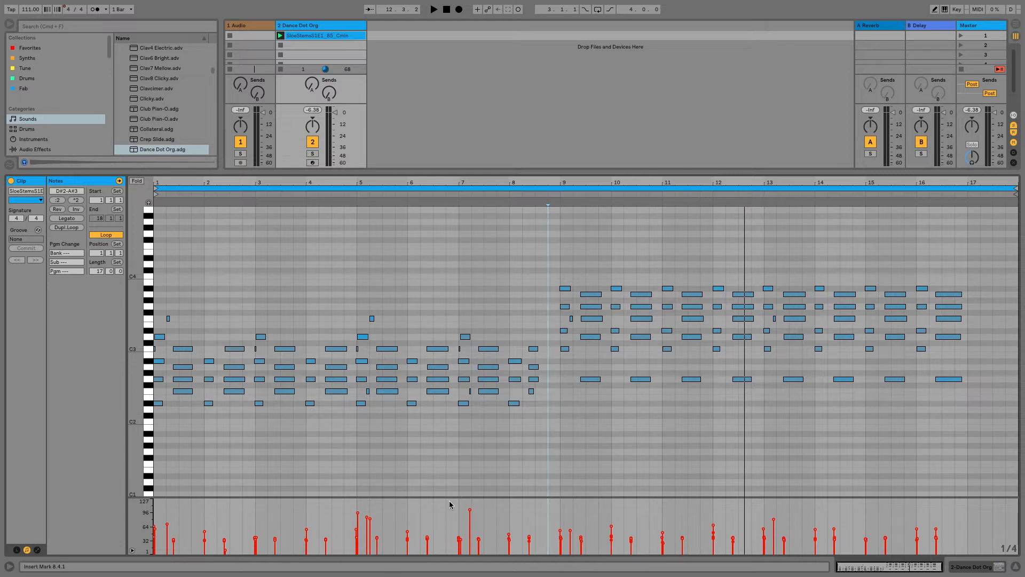
Enlarge the velocity lane, select all notes in the clip and raise every velocity to the maximum of 127
drag(455, 496, 461, 425)
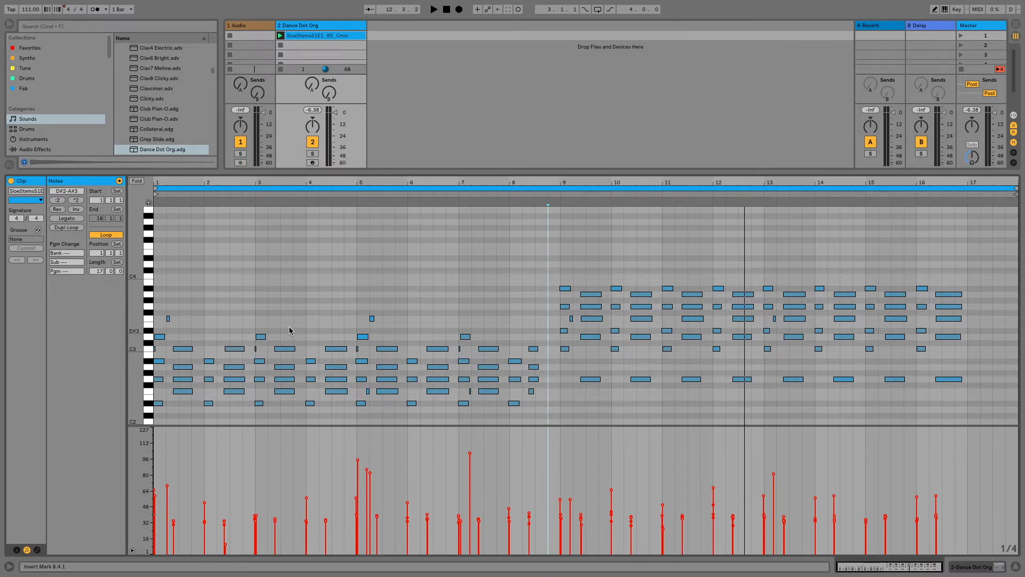
click(456, 294)
key(super+a)
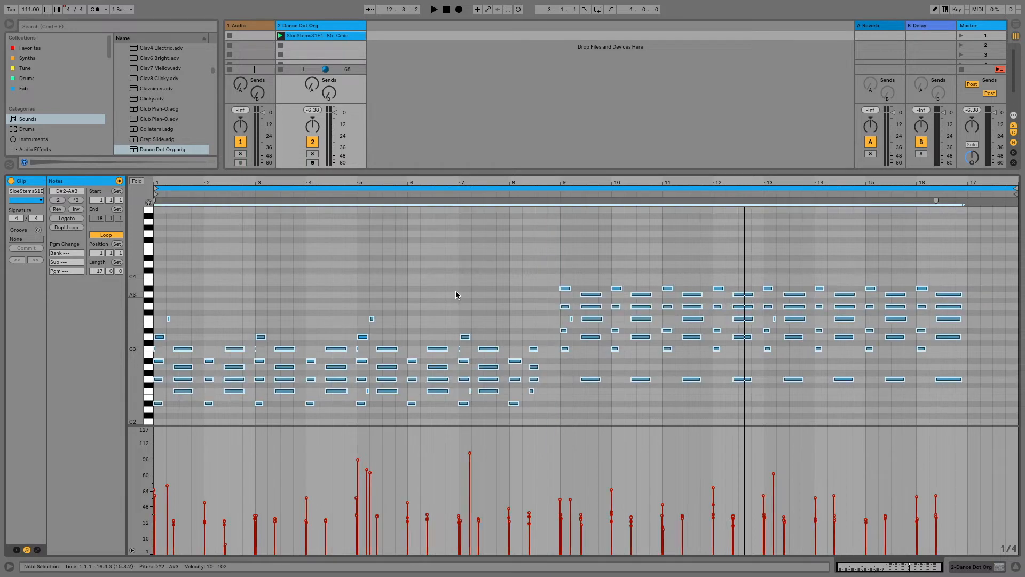
drag(478, 518, 478, 415)
drag(479, 464, 479, 401)
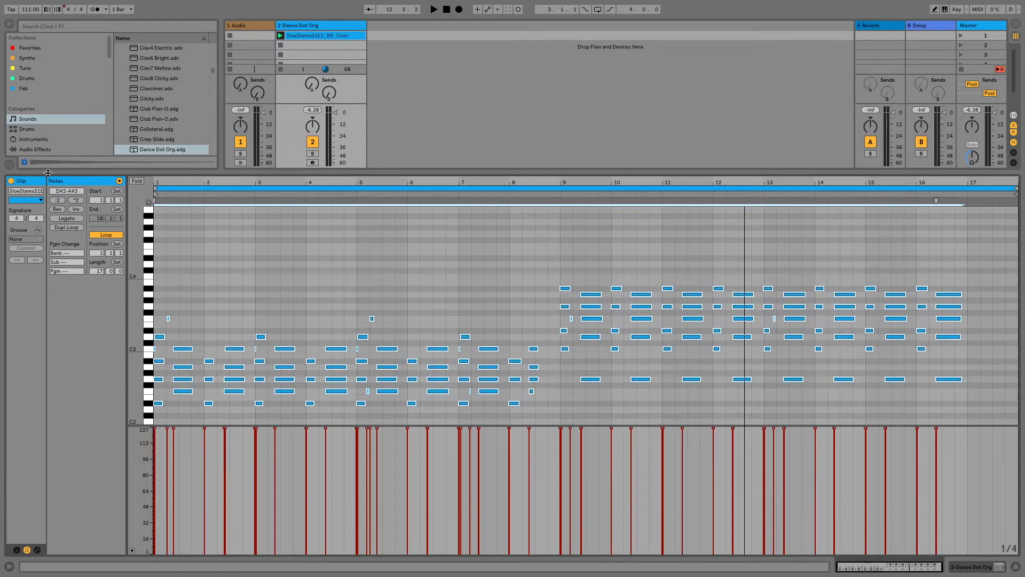
Play the clip to hear the velocity change, and lower all note velocities to an even level of about 78
key(space)
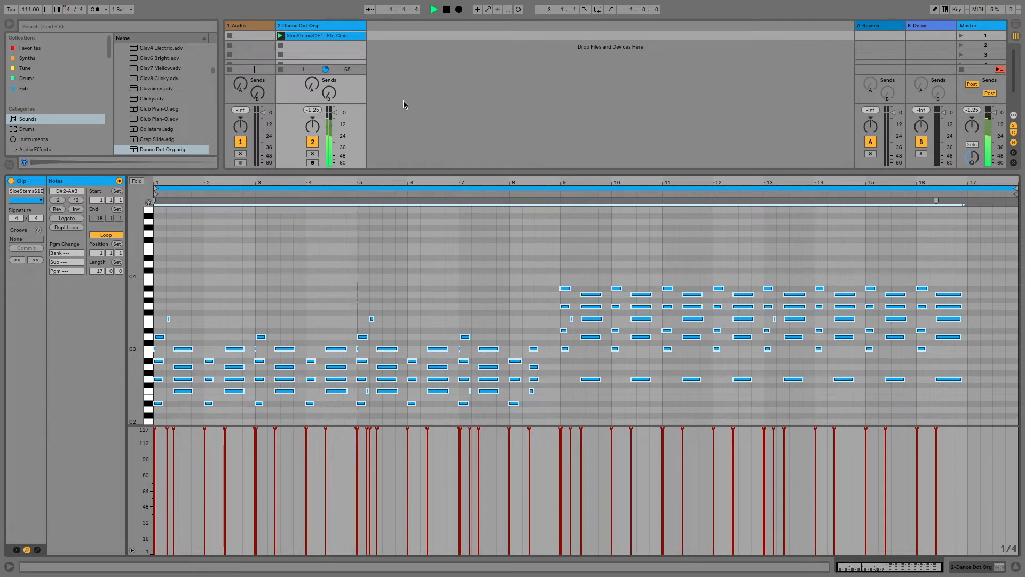
key(space)
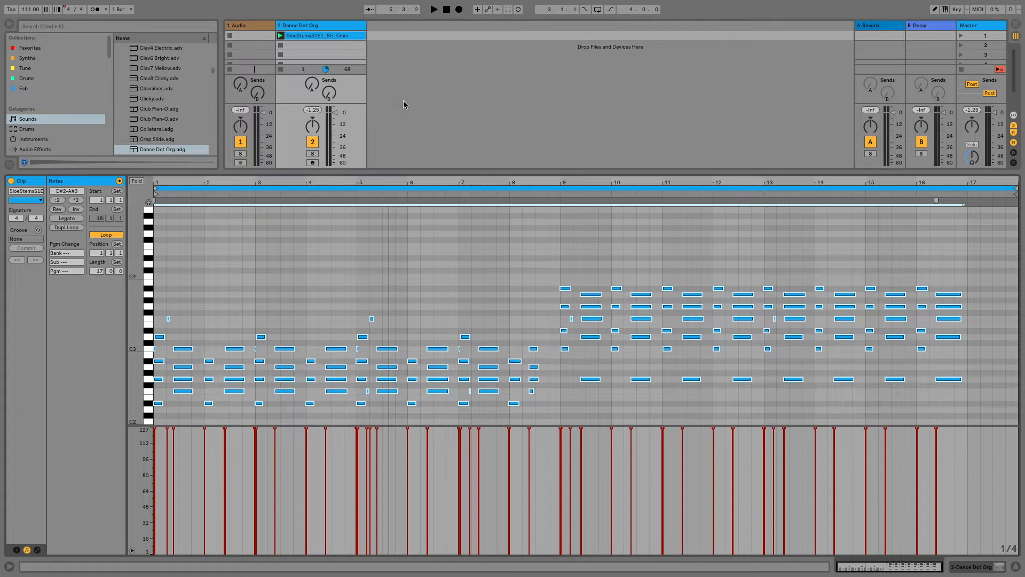
key(space)
mouse_move(509, 429)
mouse_down()
mouse_move(509, 547)
mouse_move(507, 428)
mouse_up()
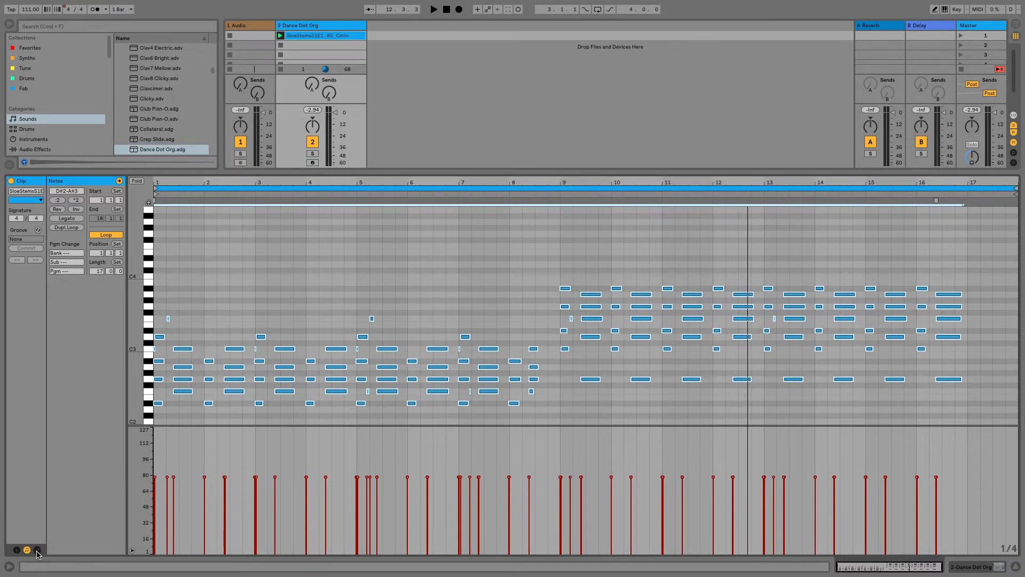
Show the clip's envelopes and choose MIDI Ctrl as the envelope device
click(37, 549)
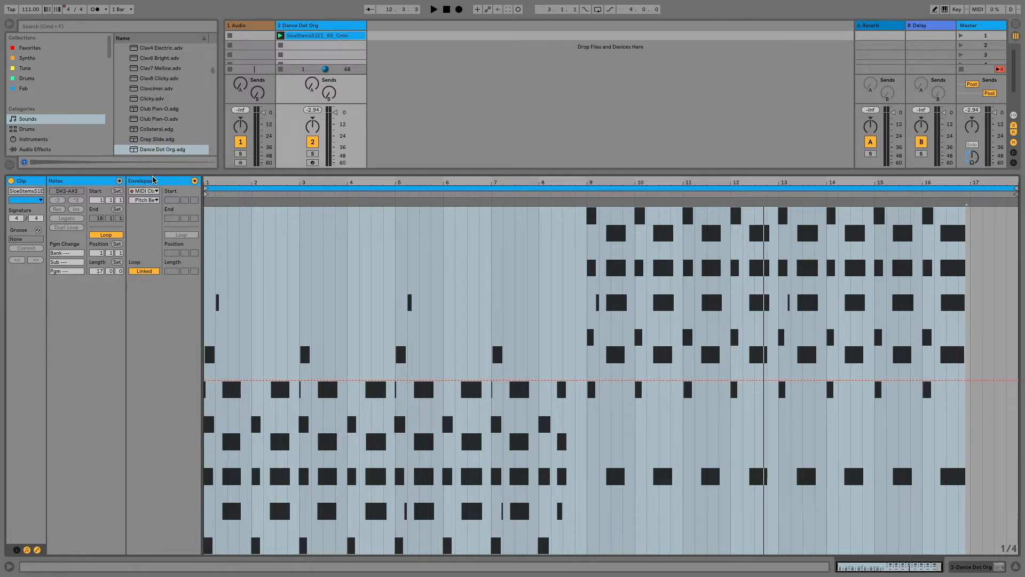
click(149, 191)
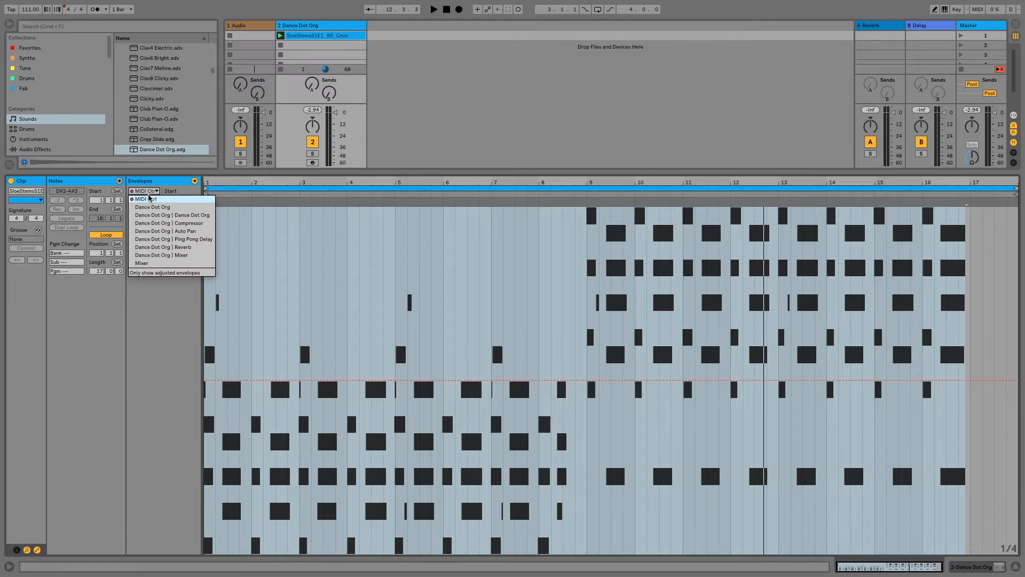
click(149, 199)
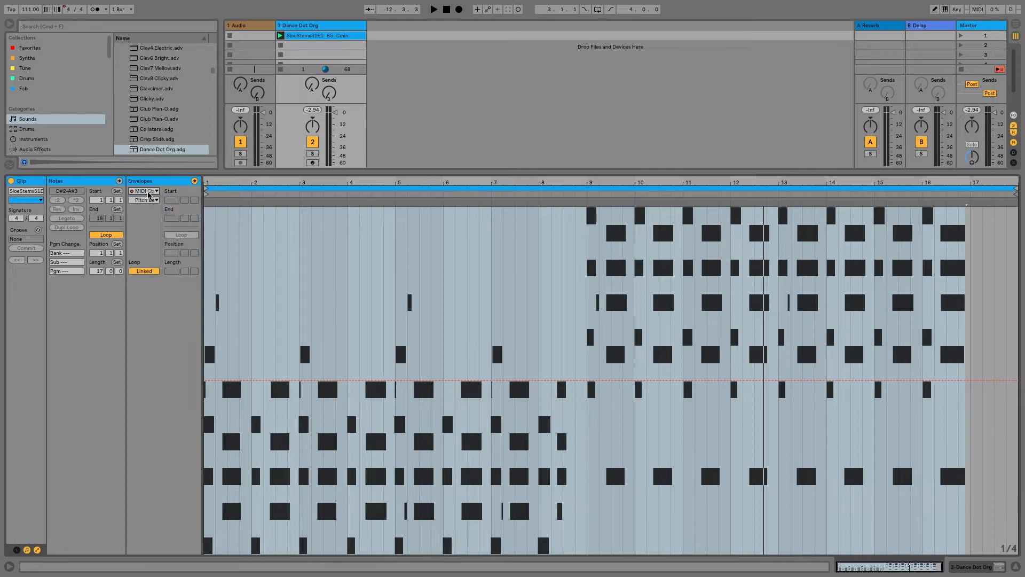
Display the clip's 64 - Hold Pedal envelope to examine its sustain pedal data
click(145, 200)
scroll(159, 277, down, 10)
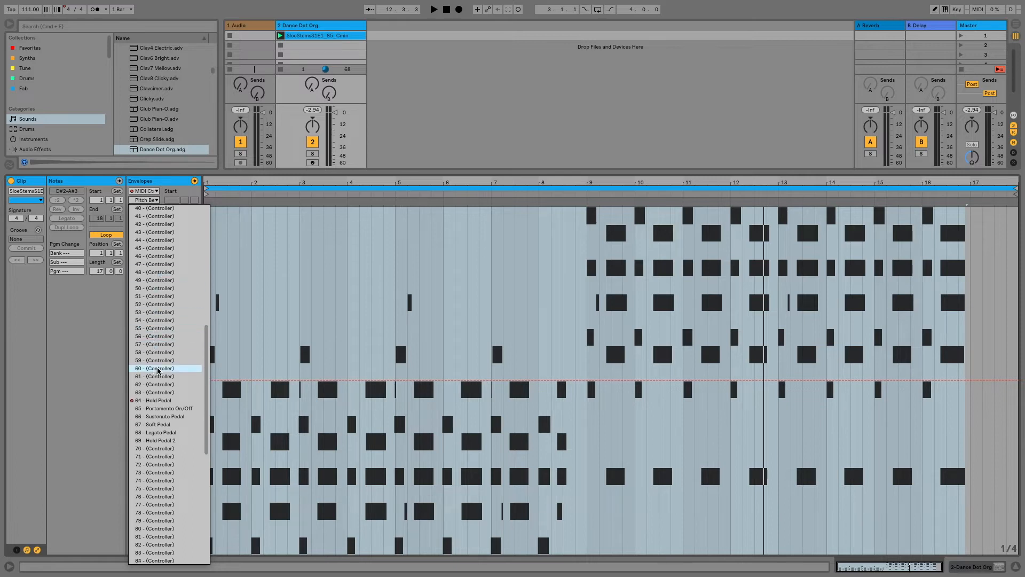
click(159, 401)
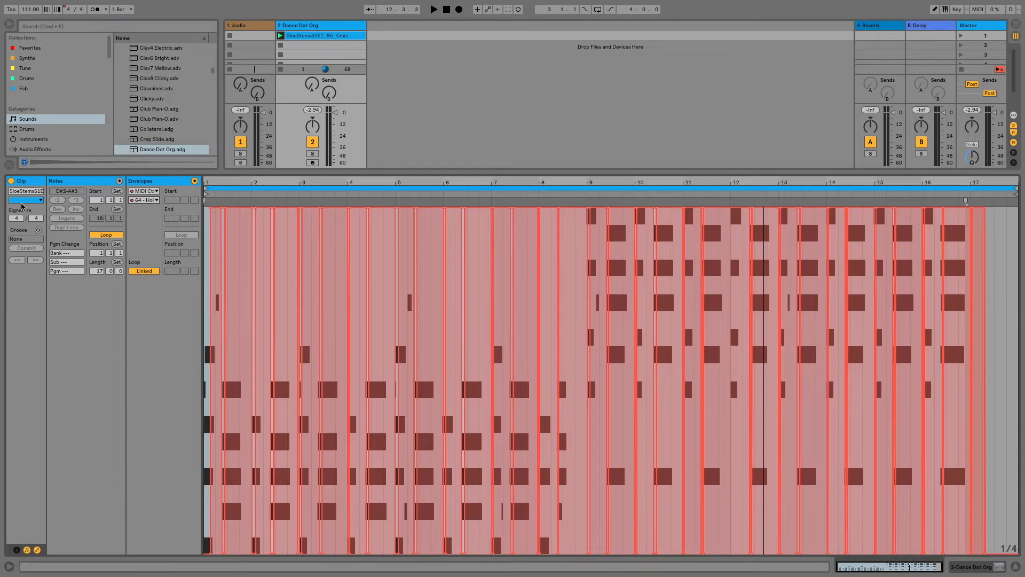
click(143, 200)
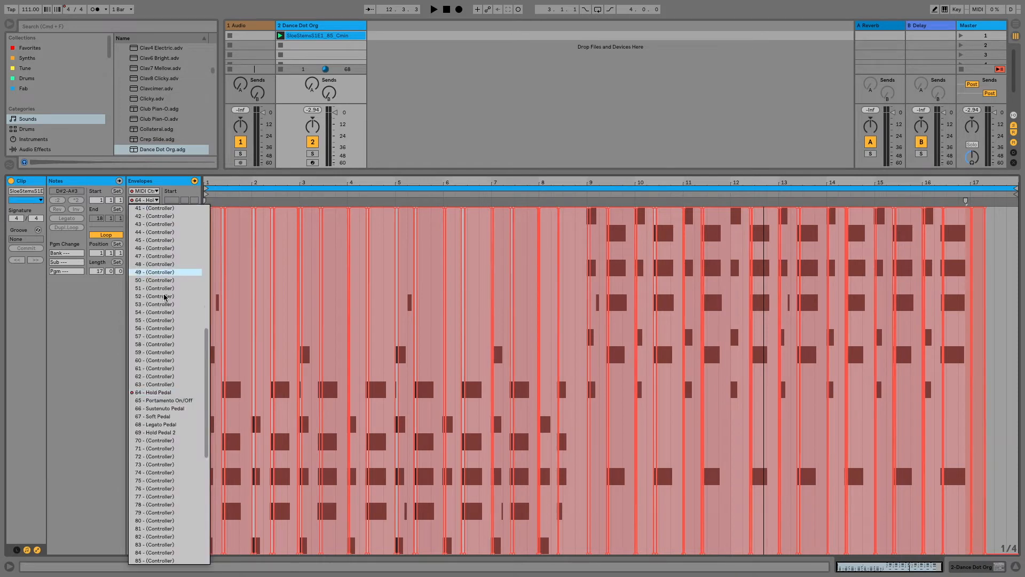
click(158, 394)
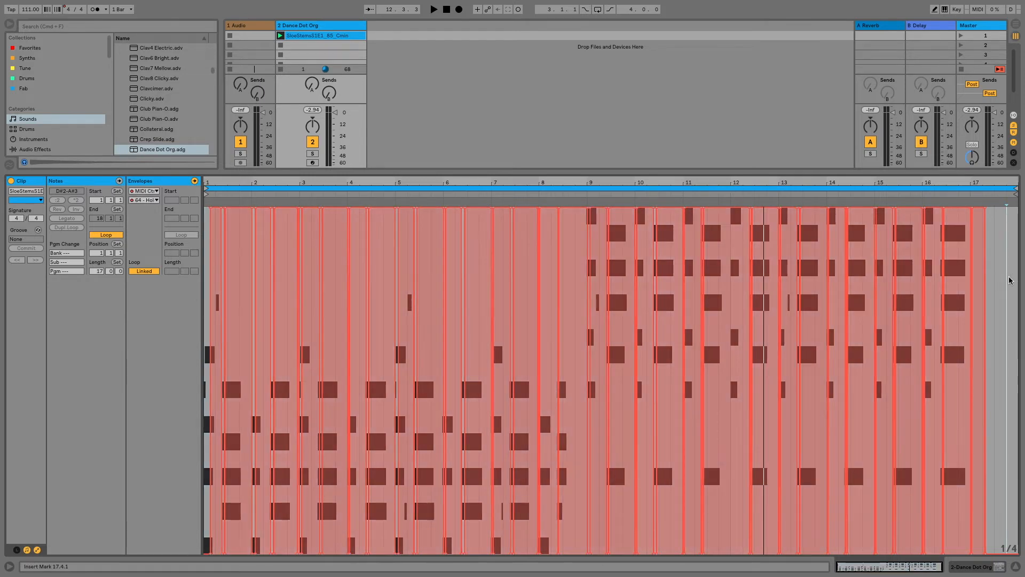
Clear the whole hold pedal envelope, set it to a flat value of 2, and play the clip
key(ctrl+a)
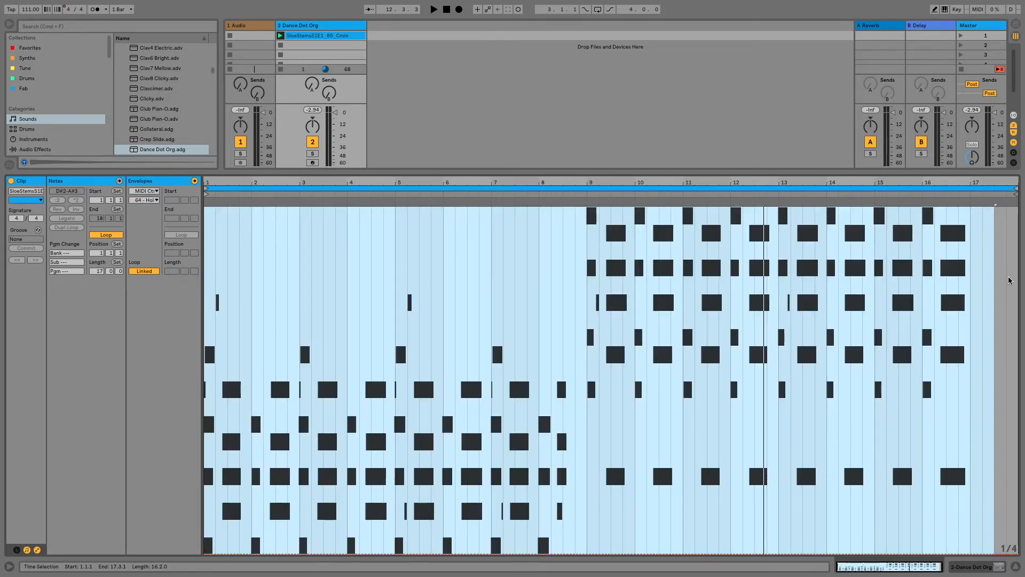
click(587, 546)
drag(587, 552, 585, 546)
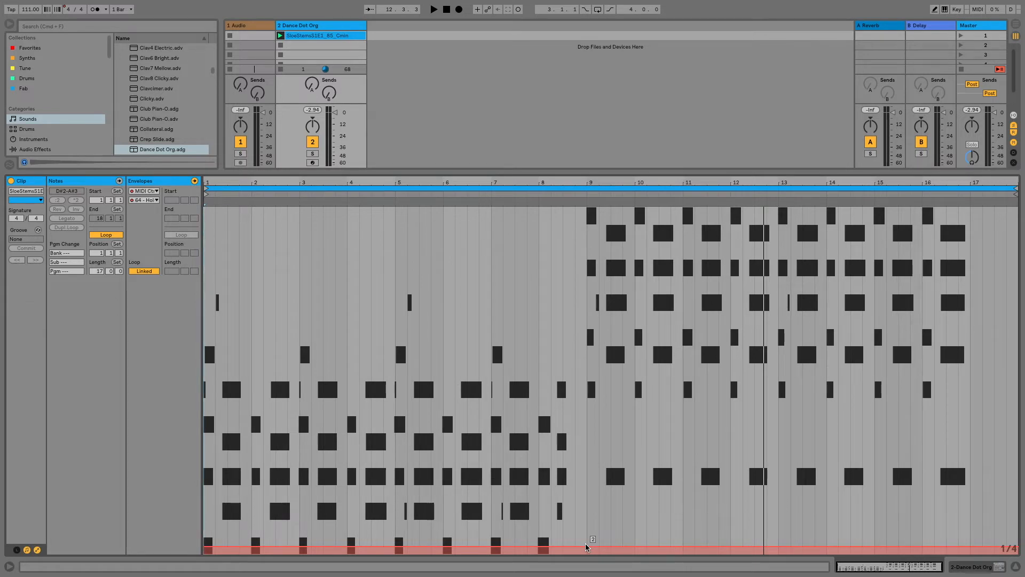
key(space)
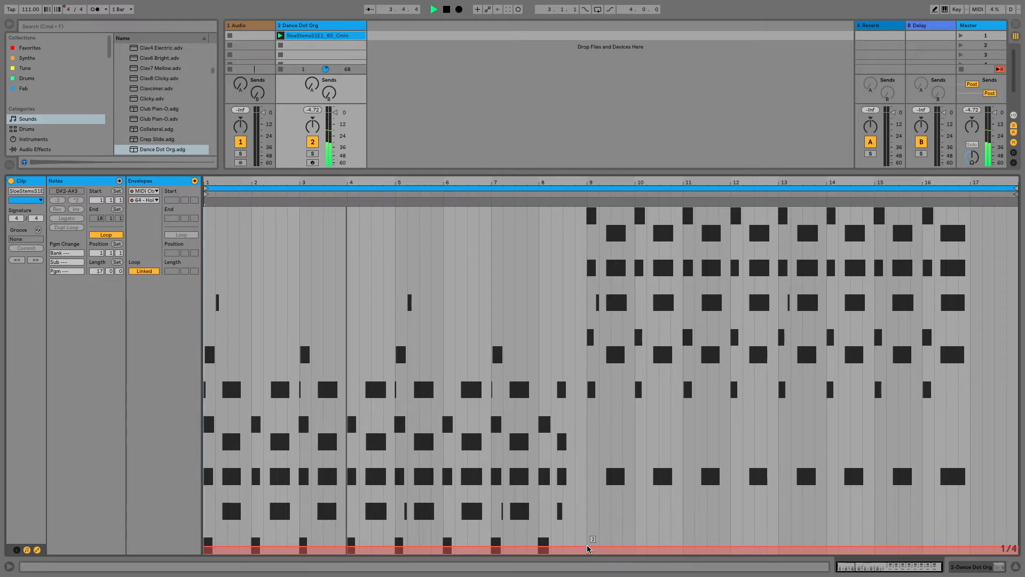
Raise the flat hold pedal envelope to 63, 64 and up near its maximum while playing the clip to compare the sustain
drag(587, 548, 588, 383)
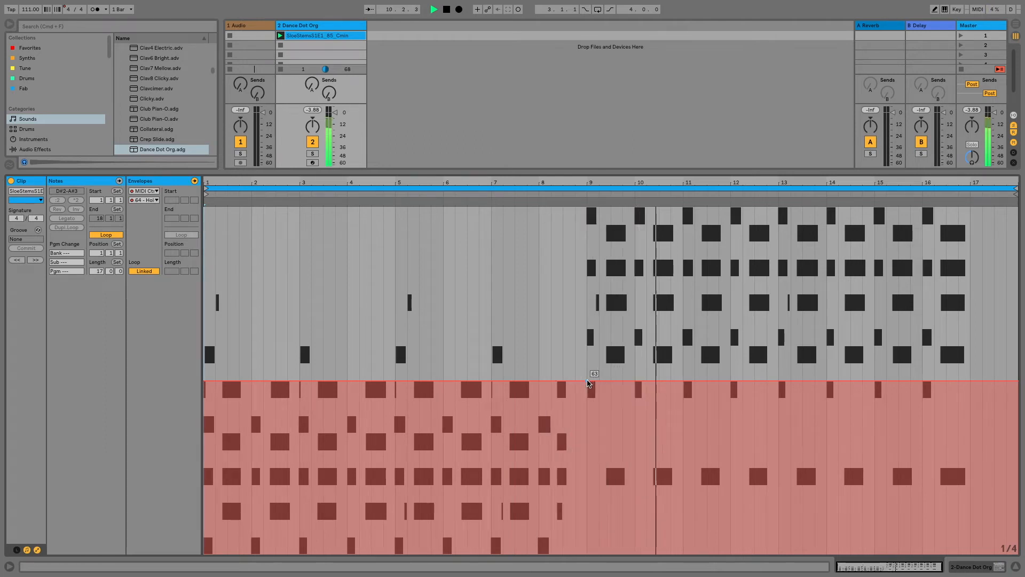
drag(588, 382, 588, 380)
key(space)
key(space)
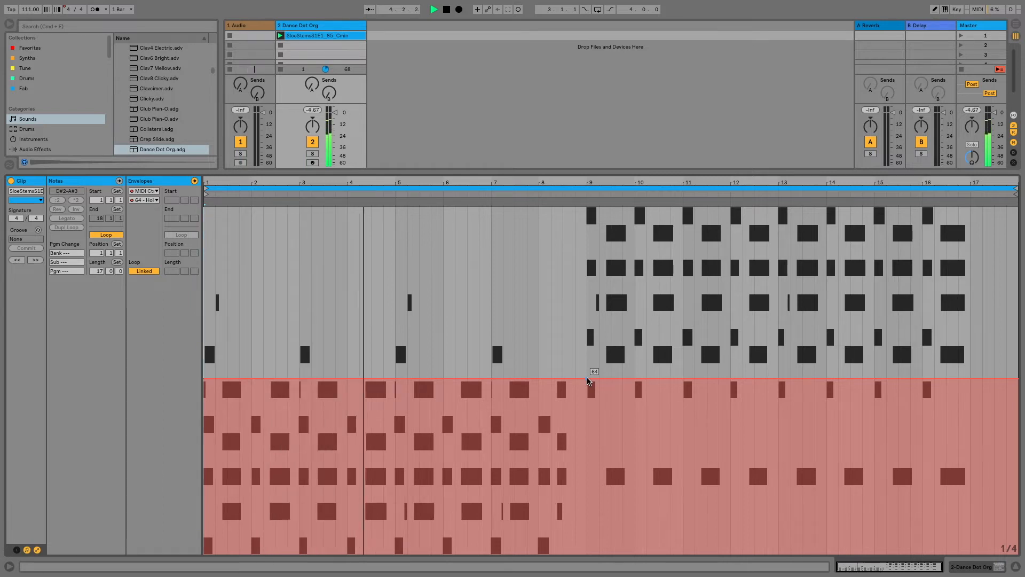
drag(587, 380, 587, 210)
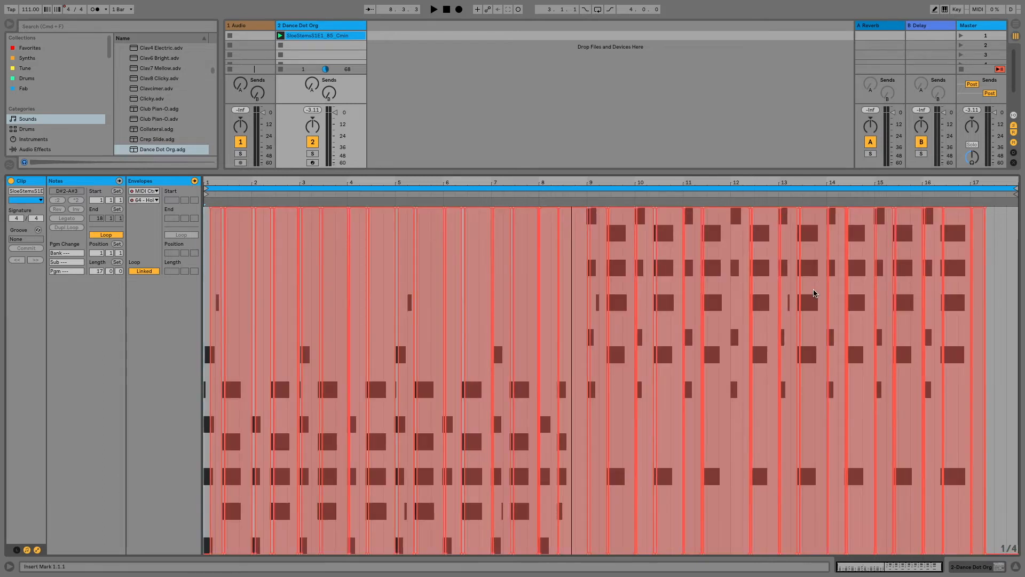
Play the clip with its original pedal data and examine the hold pedal envelope closely over the first four bars
key(space)
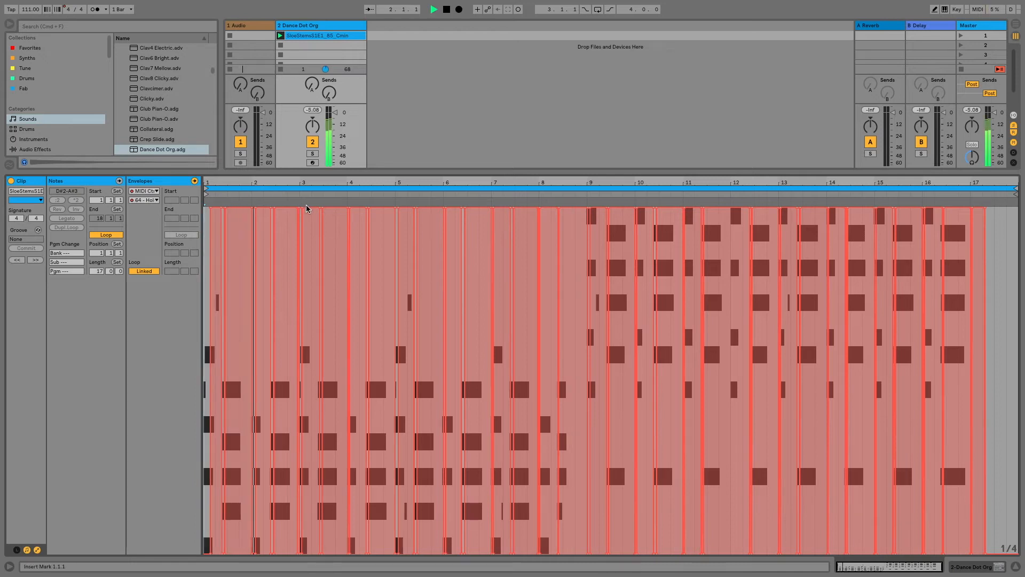
key(space)
drag(312, 182, 311, 235)
scroll(334, 286, left, 8)
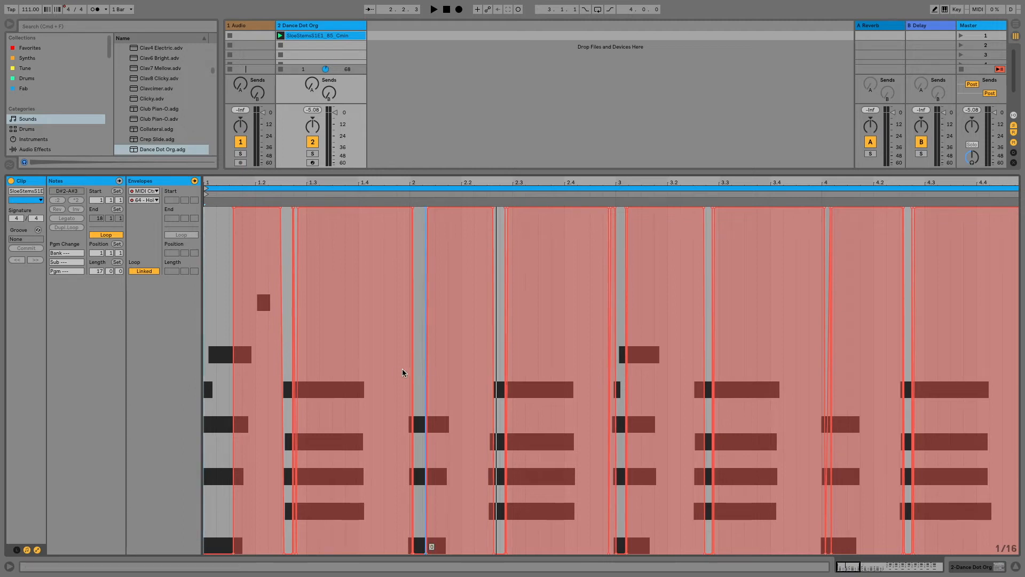
click(292, 414)
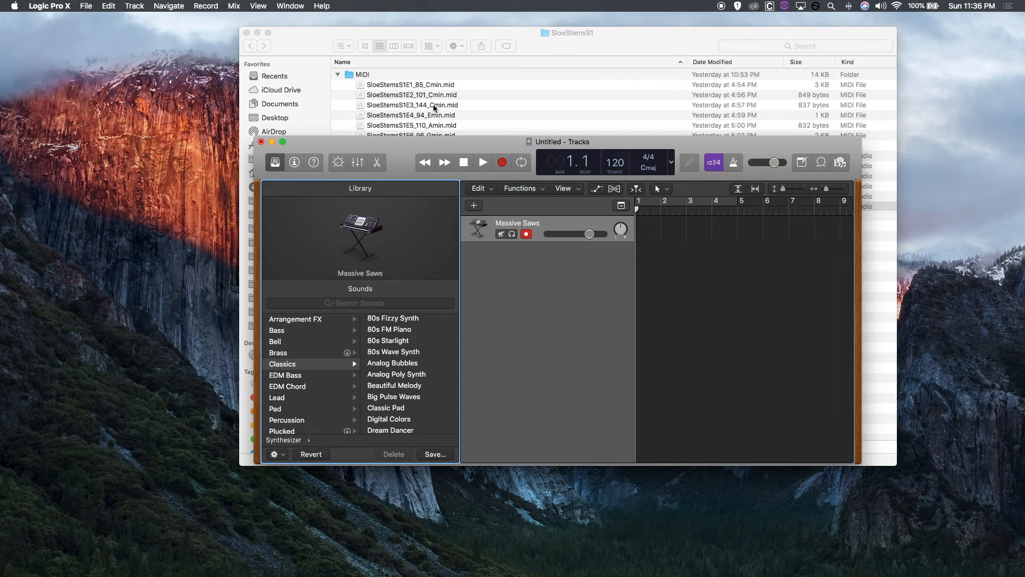
Switch to Logic Pro X, import SloeStemsS1E3_144_Cmin.mid at bar 1 of the Massive Saws track without its tempo information, and play it
drag(434, 104, 644, 234)
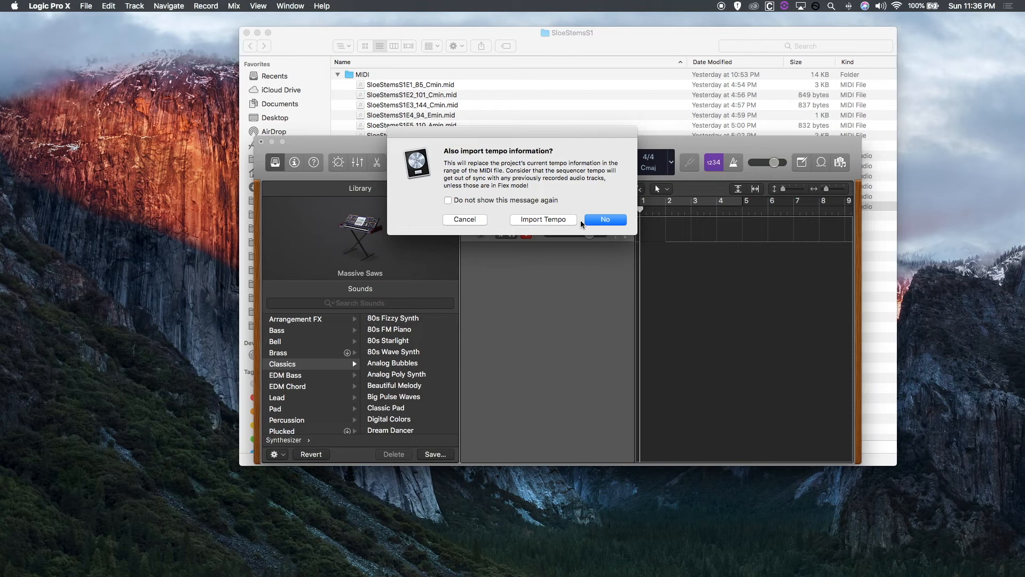
click(595, 219)
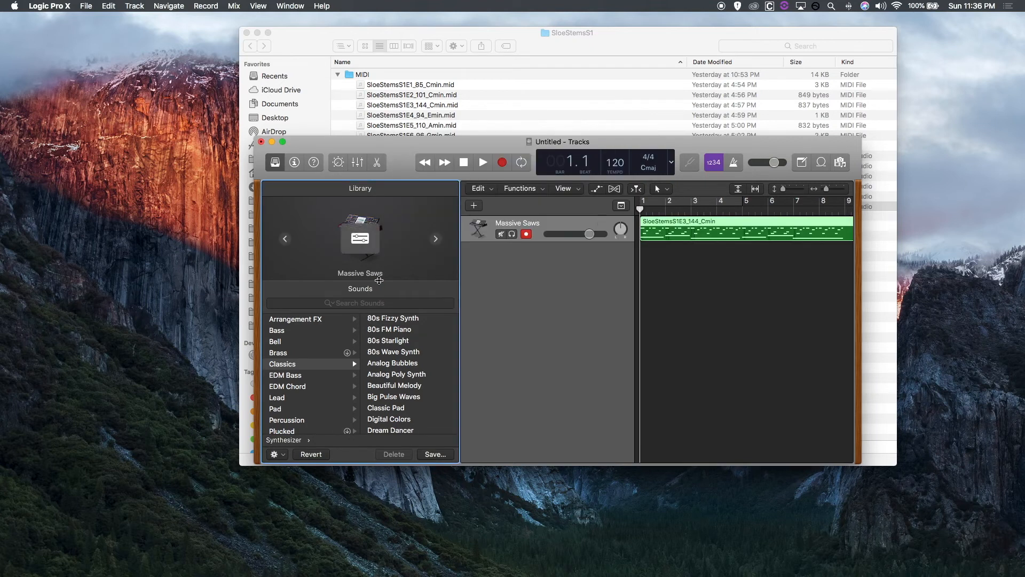
click(282, 142)
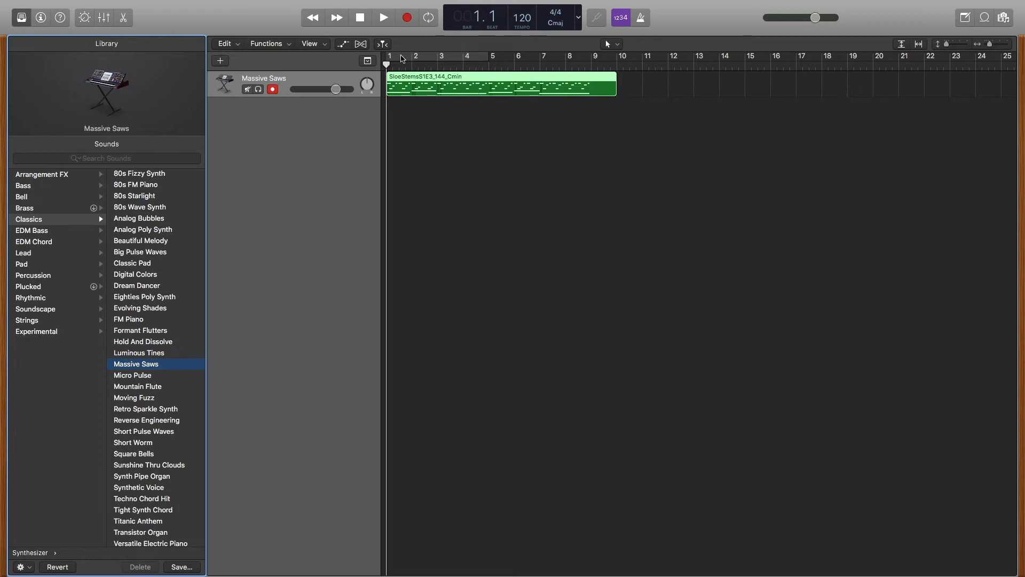
click(383, 17)
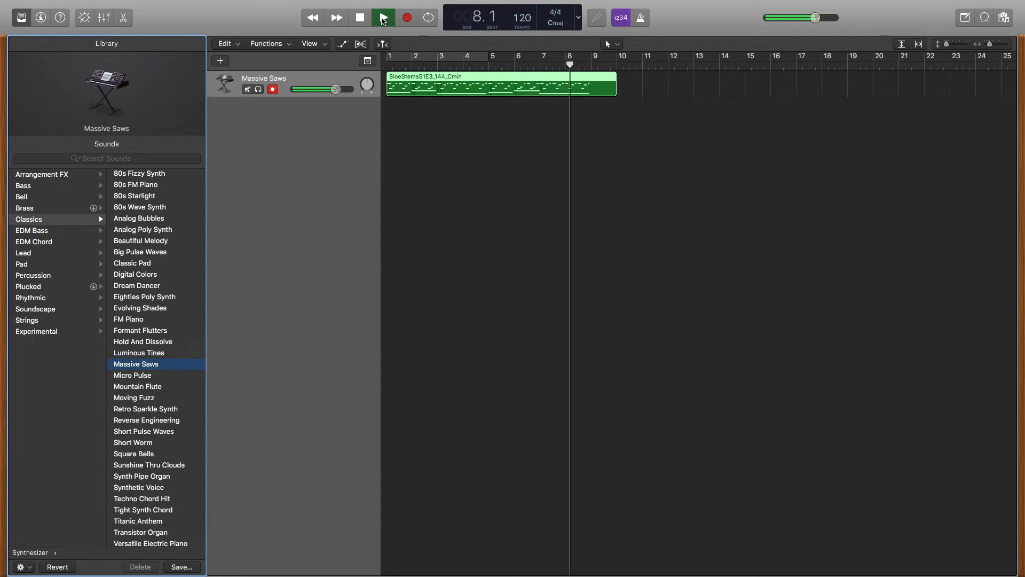
click(383, 18)
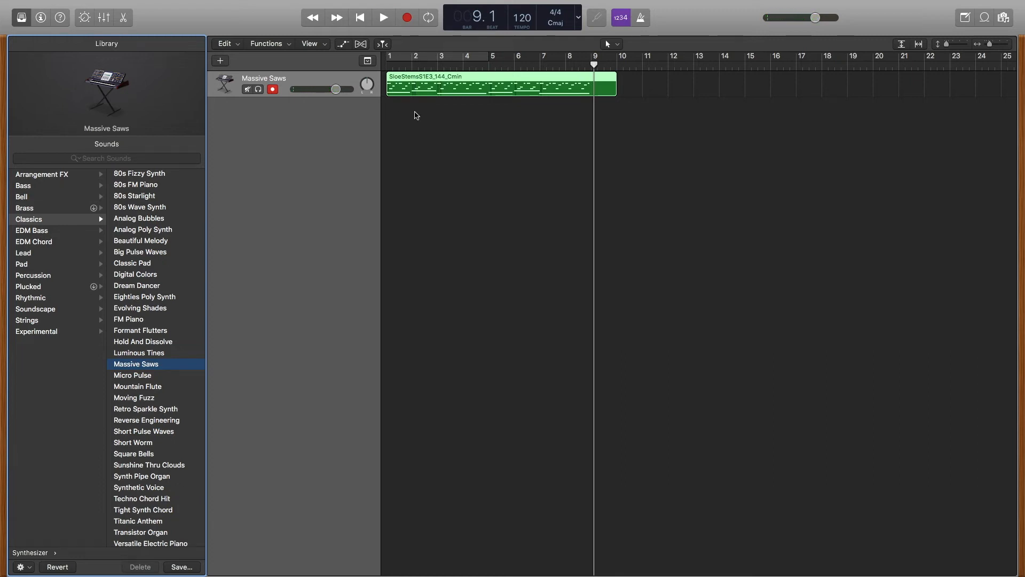
Raise the project tempo to 132, play the region to hear the change, and set the tempo back to 120
drag(522, 17, 525, 1)
click(362, 20)
key(space)
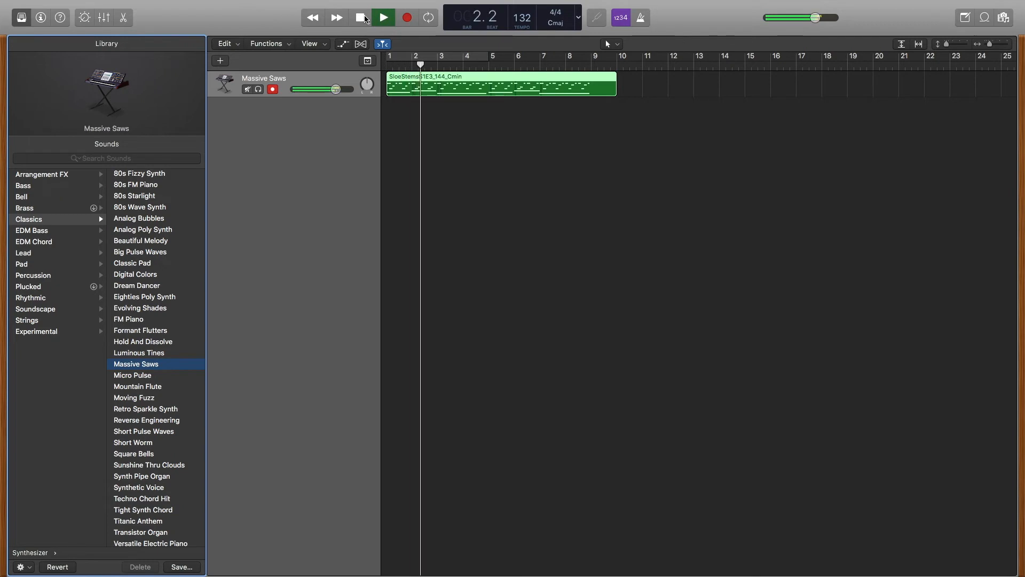
click(365, 19)
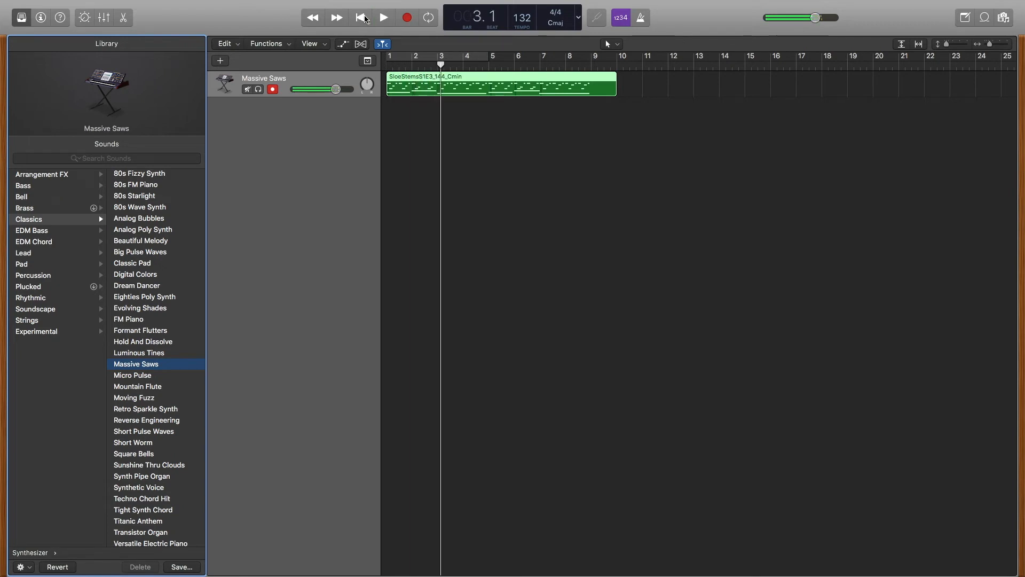
drag(522, 19, 525, 42)
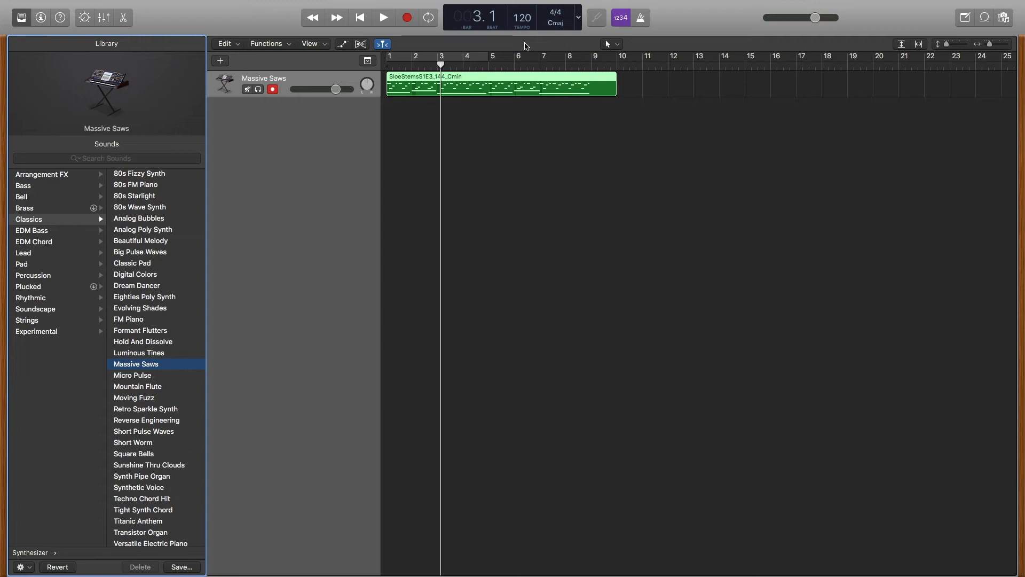
Open the region in an enlarged Piano Roll and quantize all its notes to 1/16 Note at strength 100
double_click(496, 76)
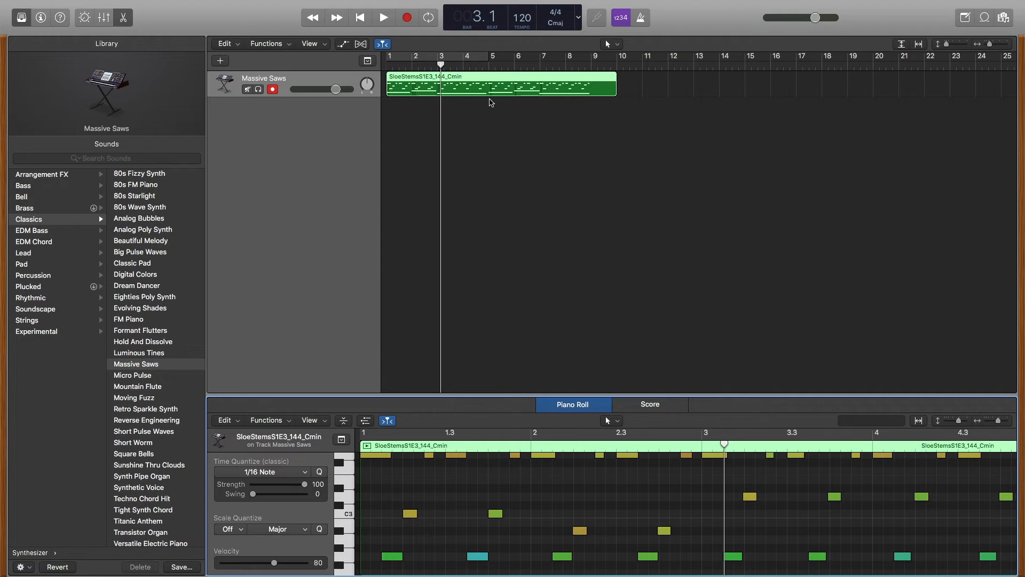
drag(583, 395, 588, 210)
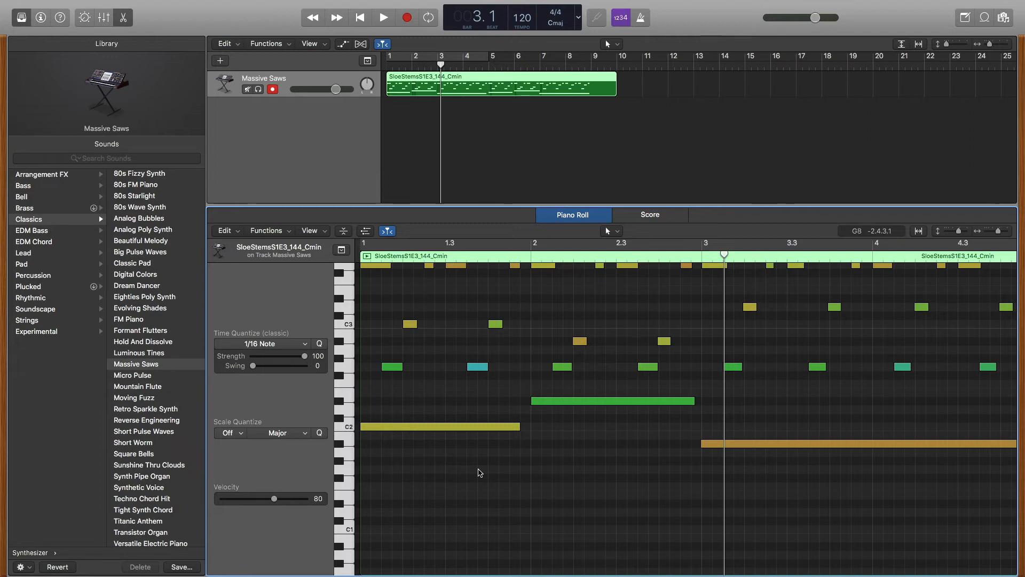
key(super+a)
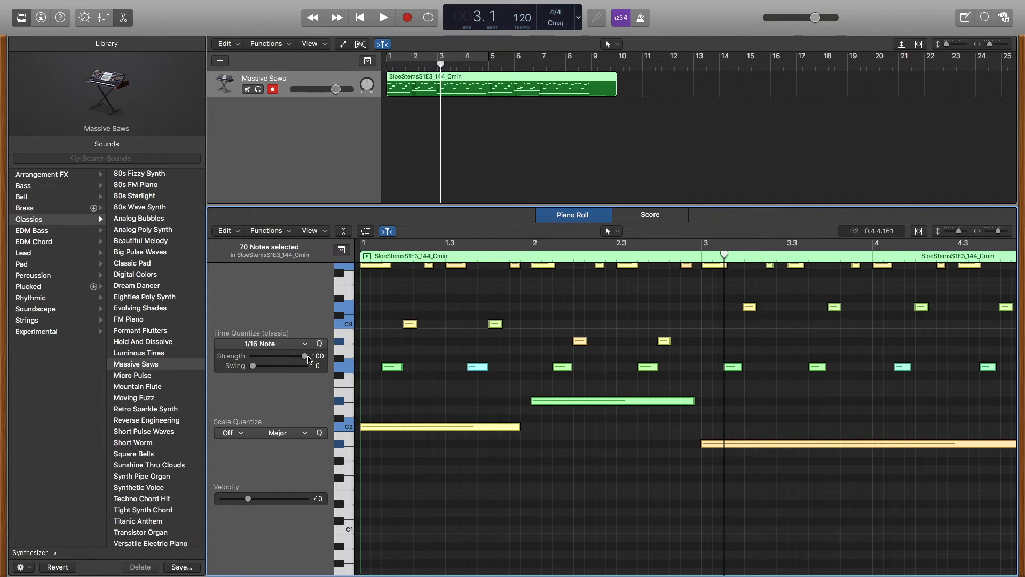
click(320, 345)
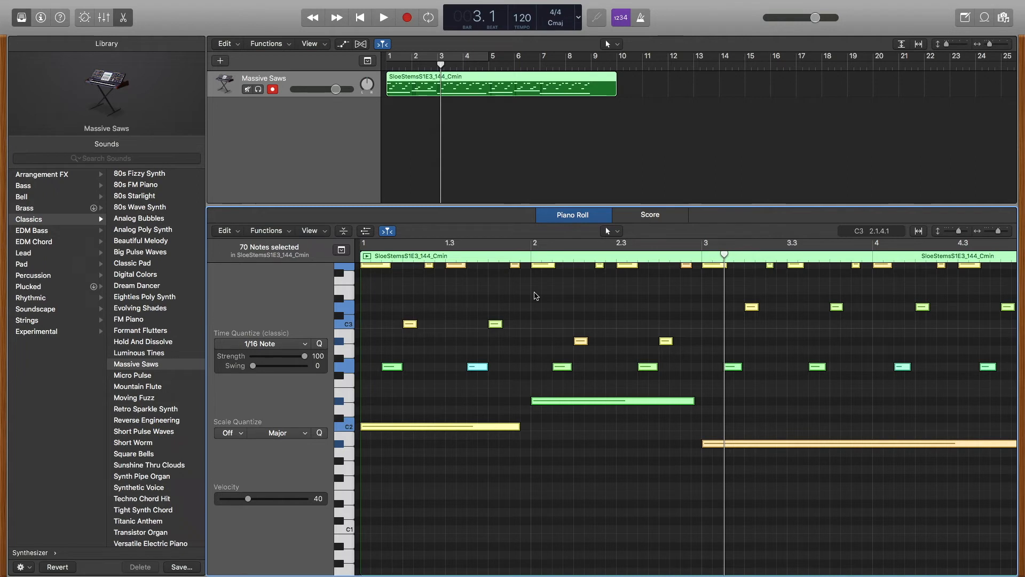
Play the quantized region from the beginning and return the note view to bar 1
click(360, 18)
click(383, 18)
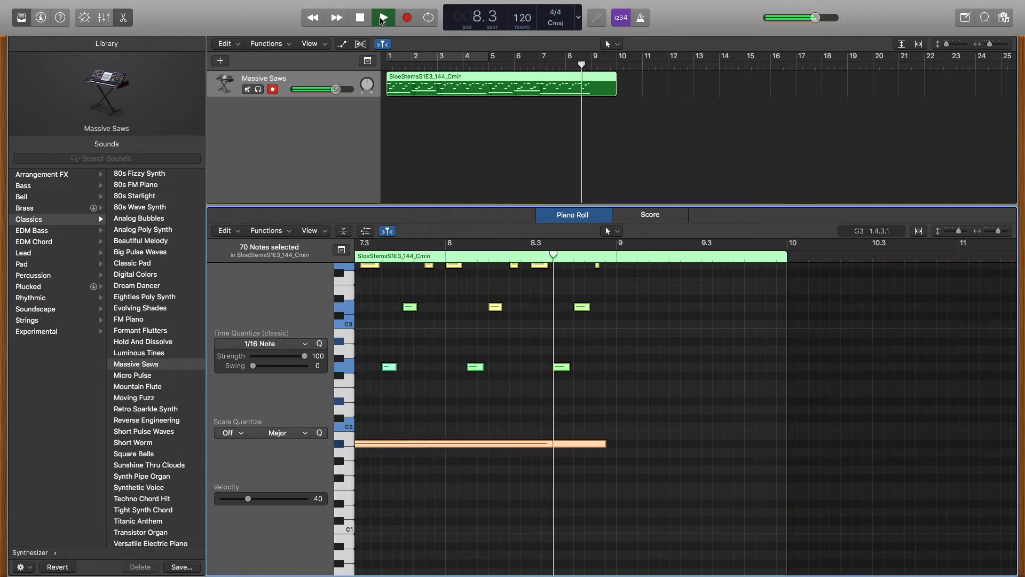
click(382, 20)
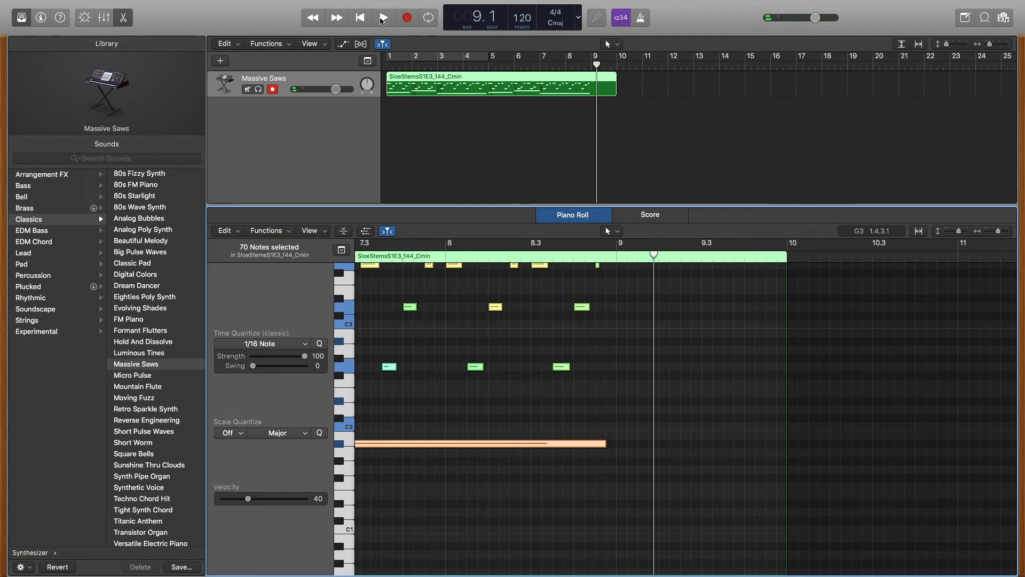
scroll(589, 339, left, 15)
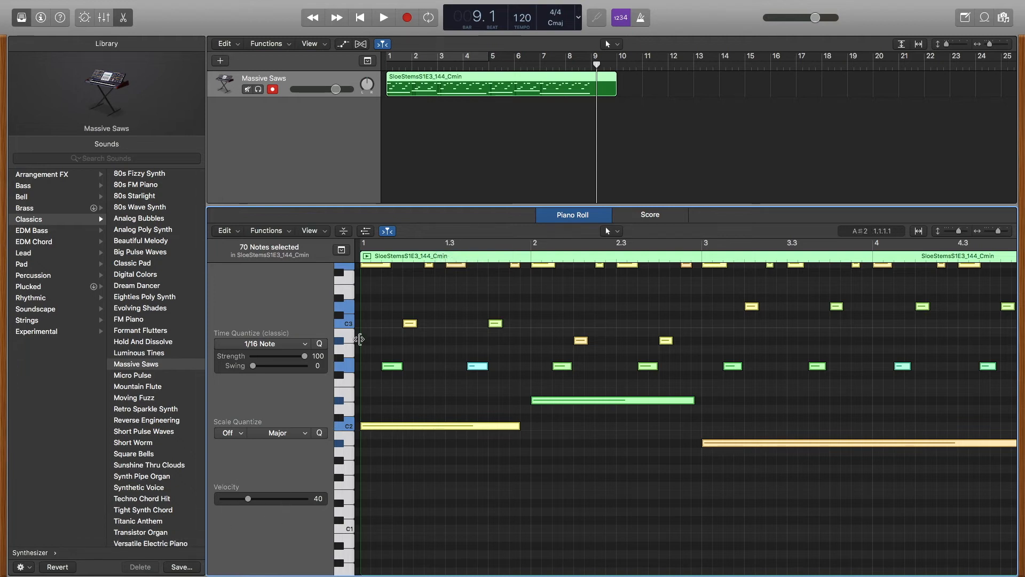
Show the MIDI controller lane below the notes and set its controller to Note Velocity
click(366, 231)
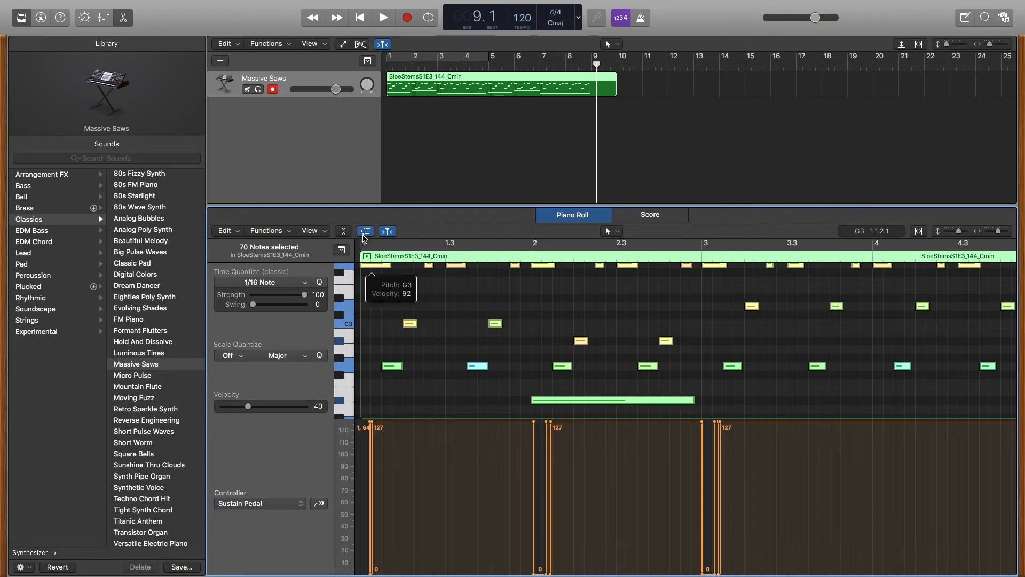
click(236, 504)
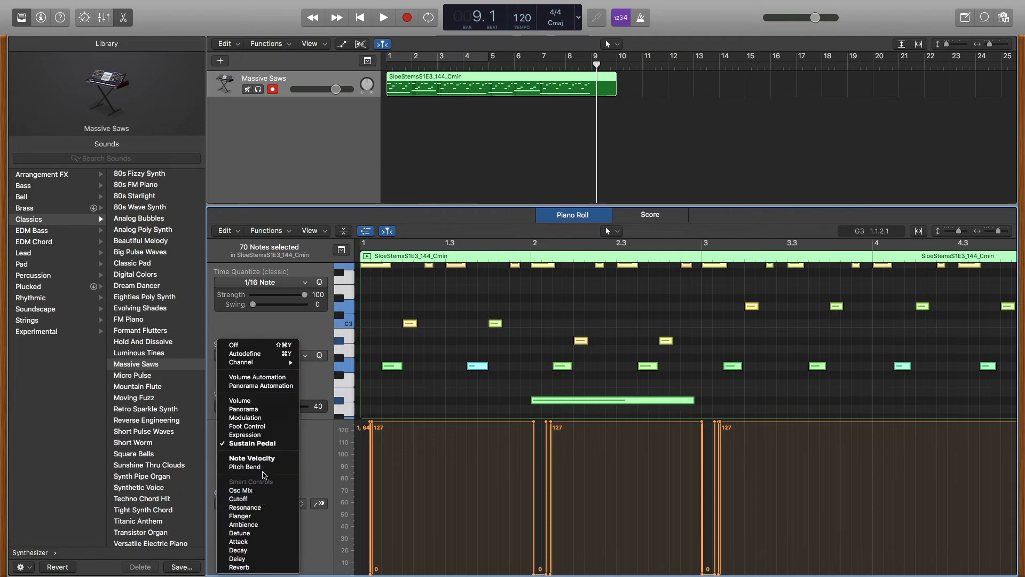
click(268, 463)
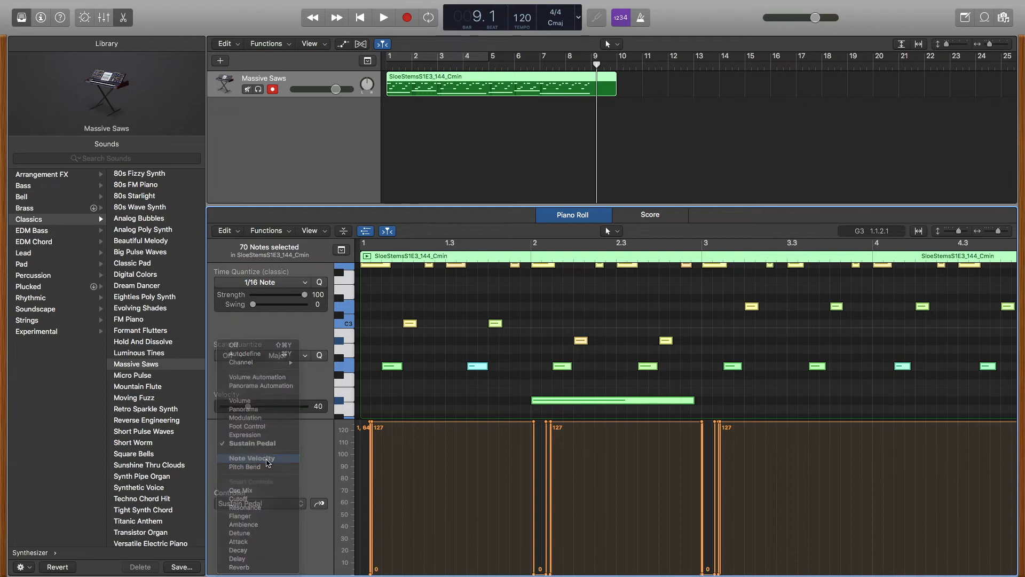
scroll(708, 526, right, 10)
scroll(762, 524, left, 10)
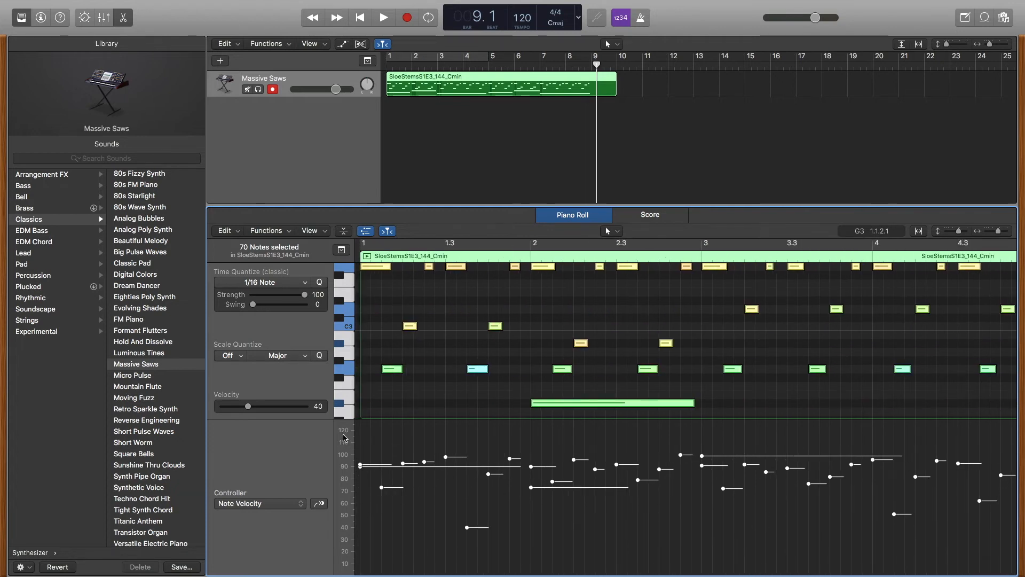
Raise the velocity of all notes in the region to 127 and start playback to hear them
click(440, 513)
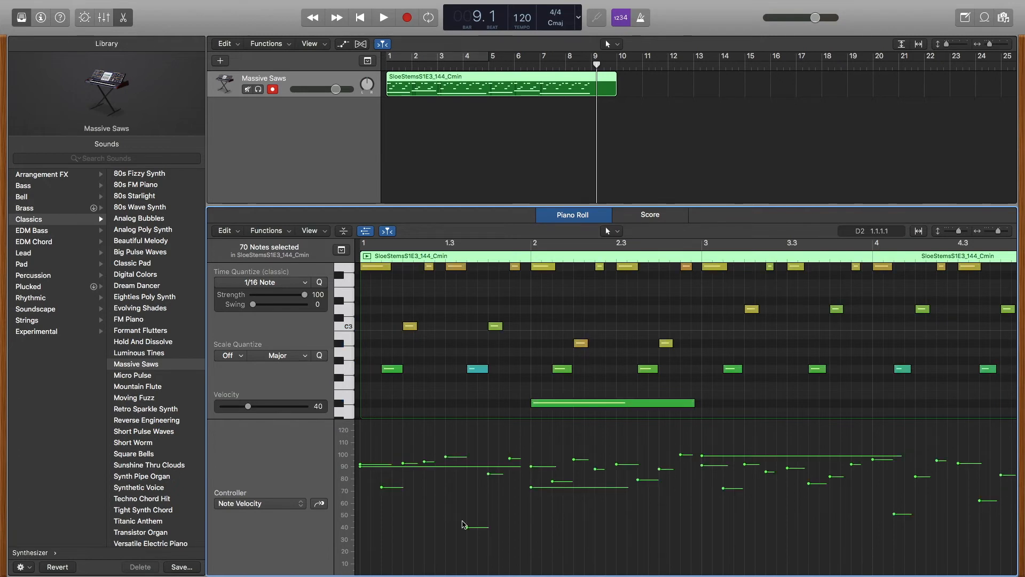
drag(468, 530, 438, 212)
key(super+a)
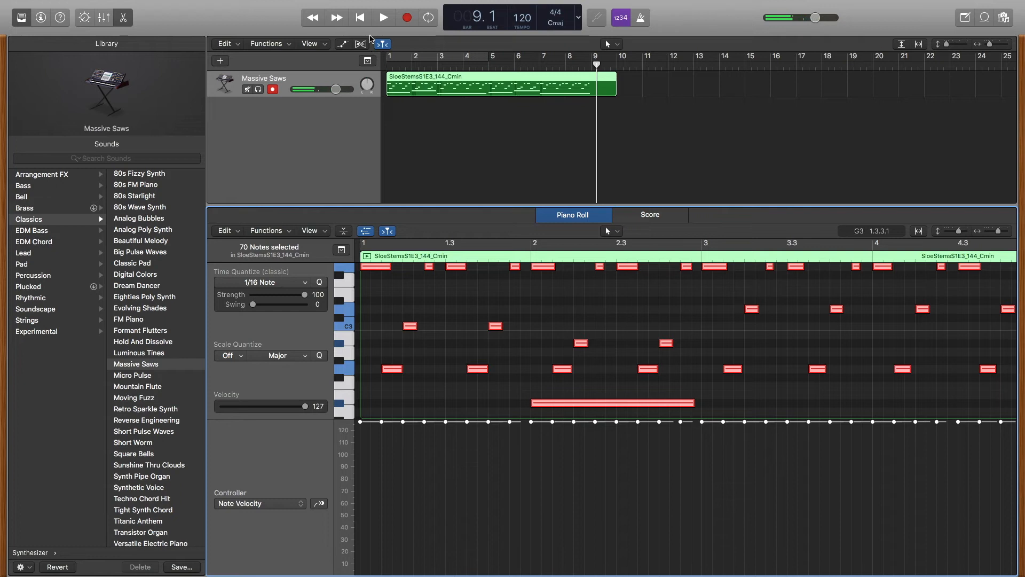
click(384, 17)
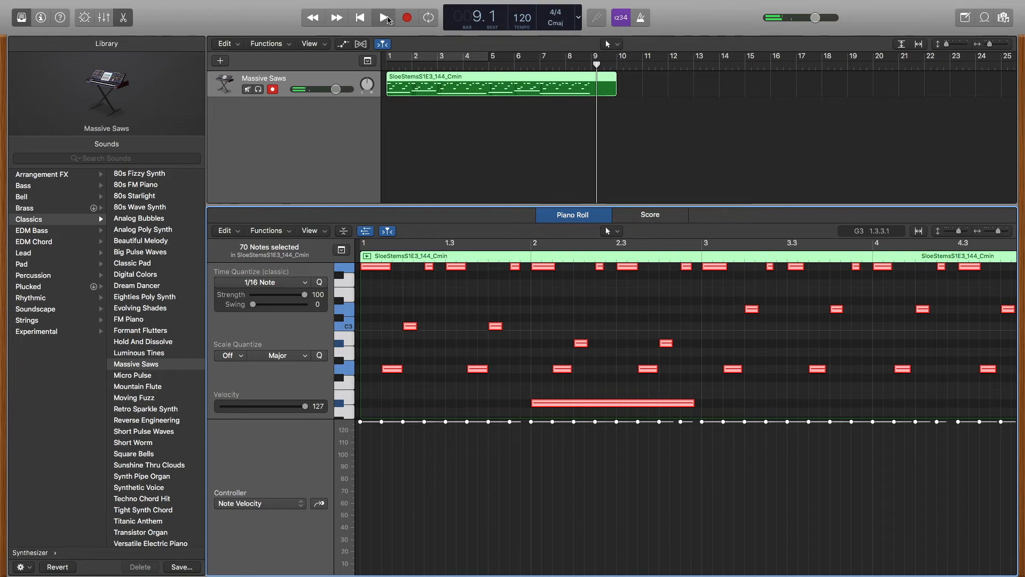
Play the full-velocity region from the beginning, stop it, and switch playback on and off a few more times
click(358, 17)
click(384, 18)
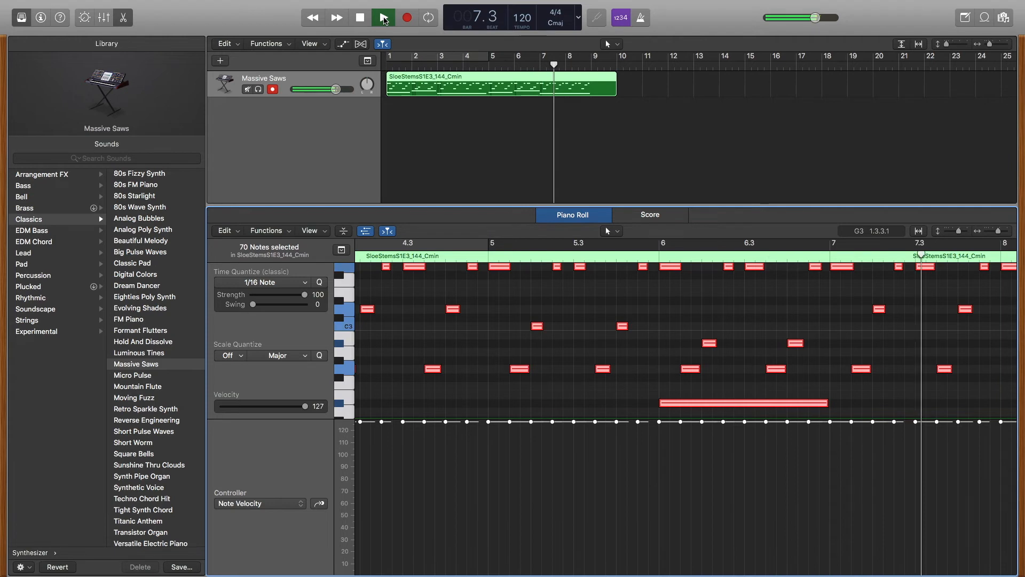
click(384, 19)
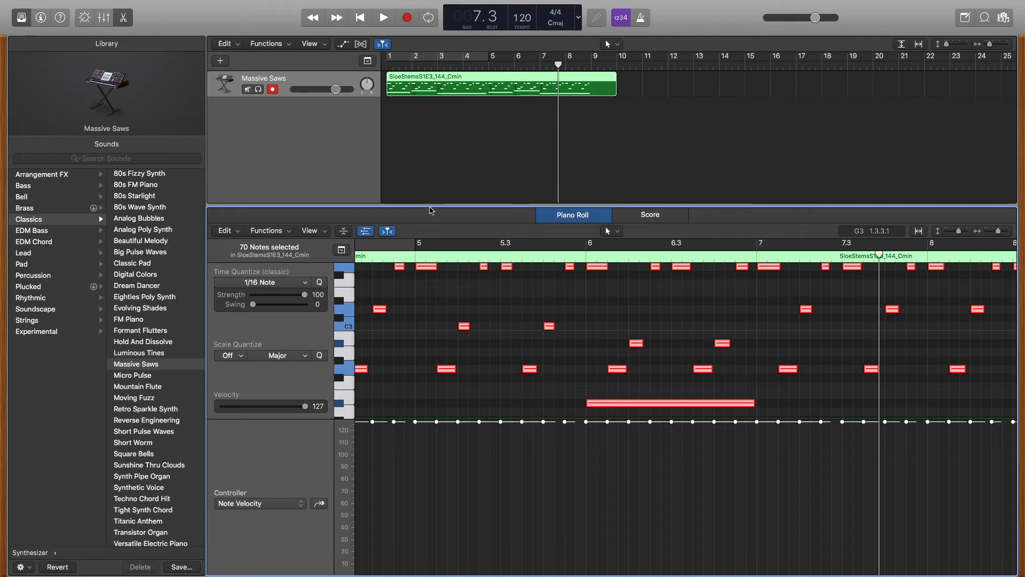
key(space)
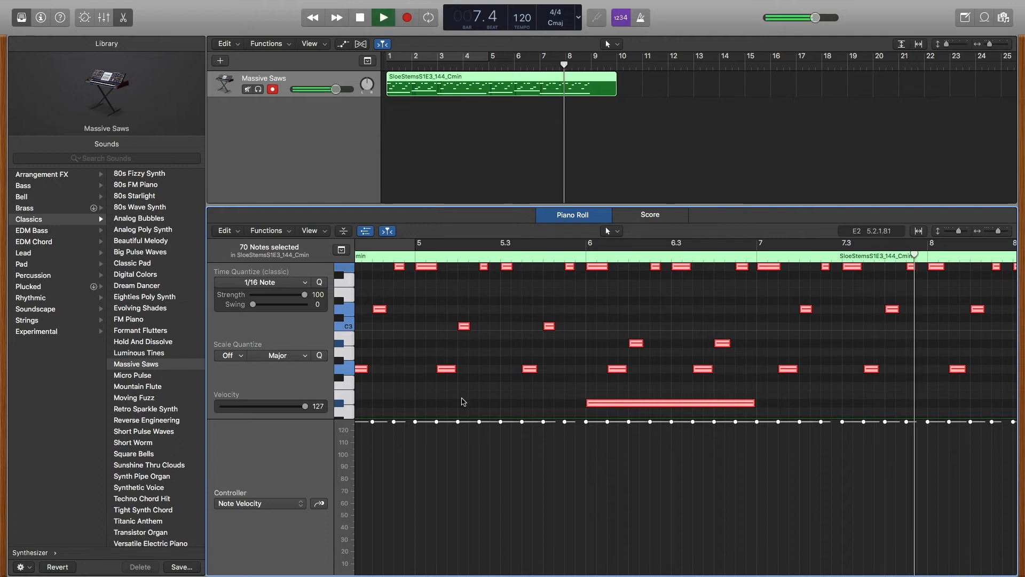
key(space)
key(space)
key(space)
Play from bar 1 while lowering all note velocities to 12 and raising them back to 127, and stop playback
click(359, 20)
key(space)
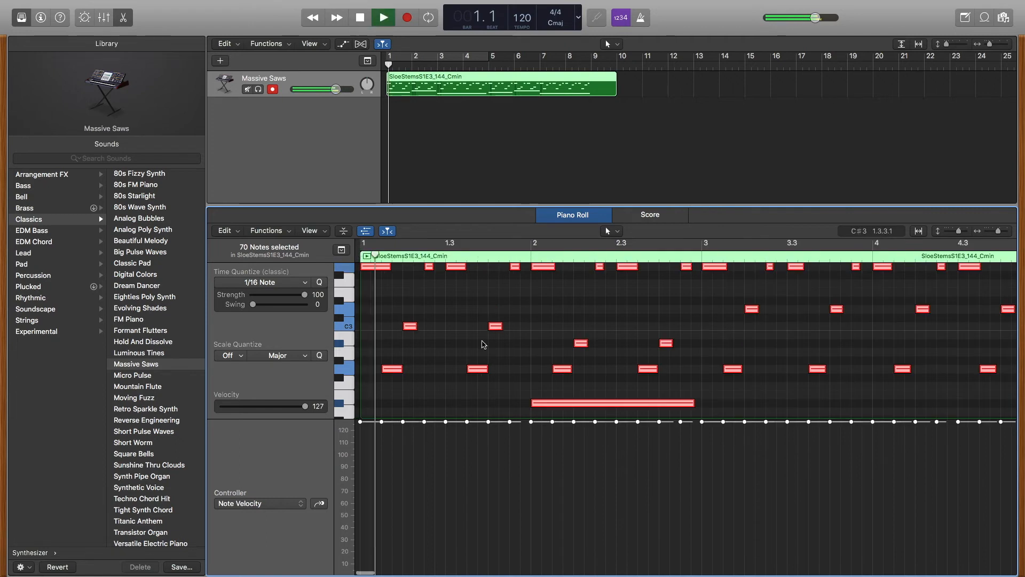
drag(473, 422, 471, 562)
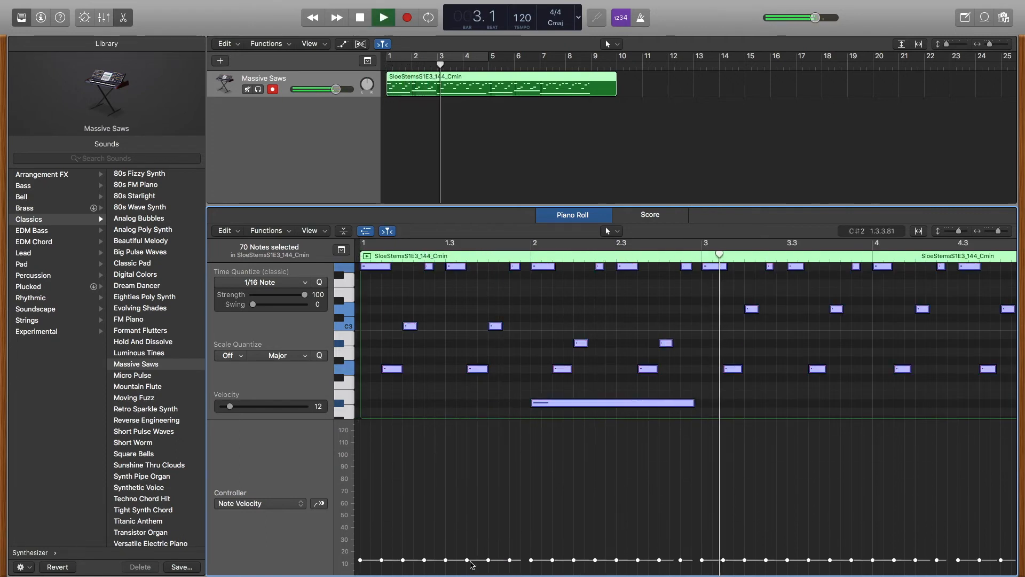
drag(468, 564, 469, 420)
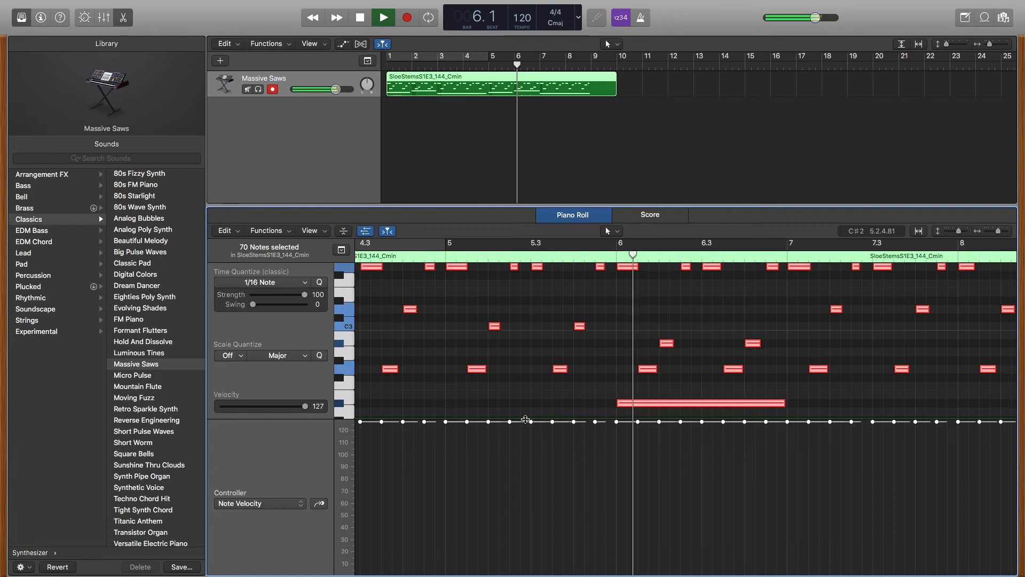
key(space)
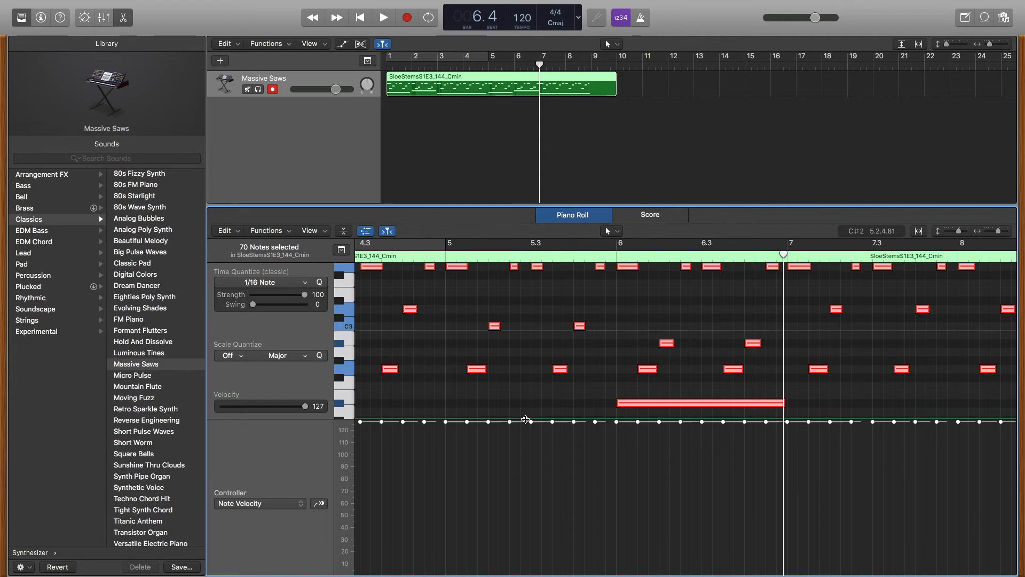
Set the controller lane to Sustain Pedal and look through the pedal on and off events between bars 4 and 8
click(255, 504)
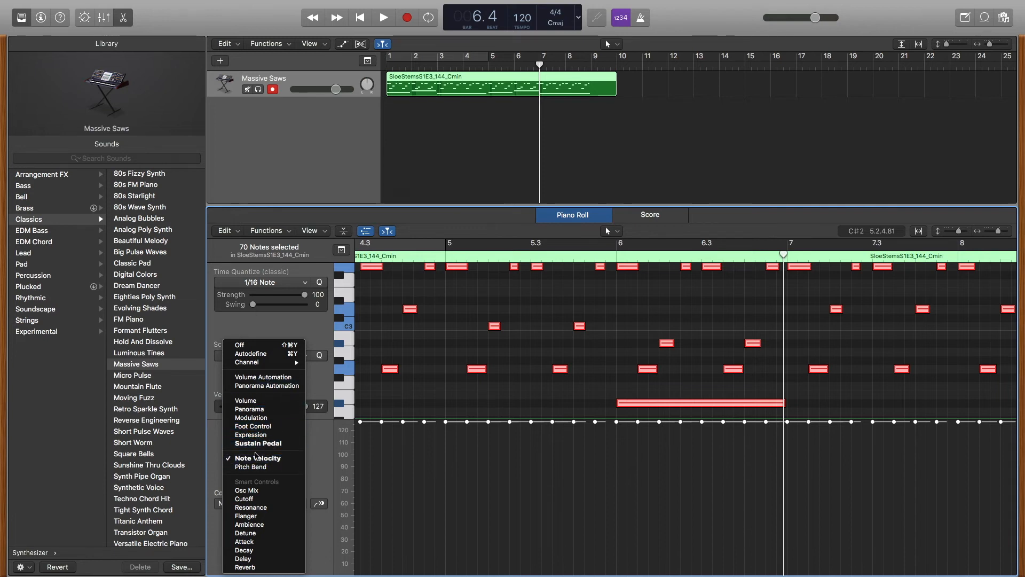
click(258, 443)
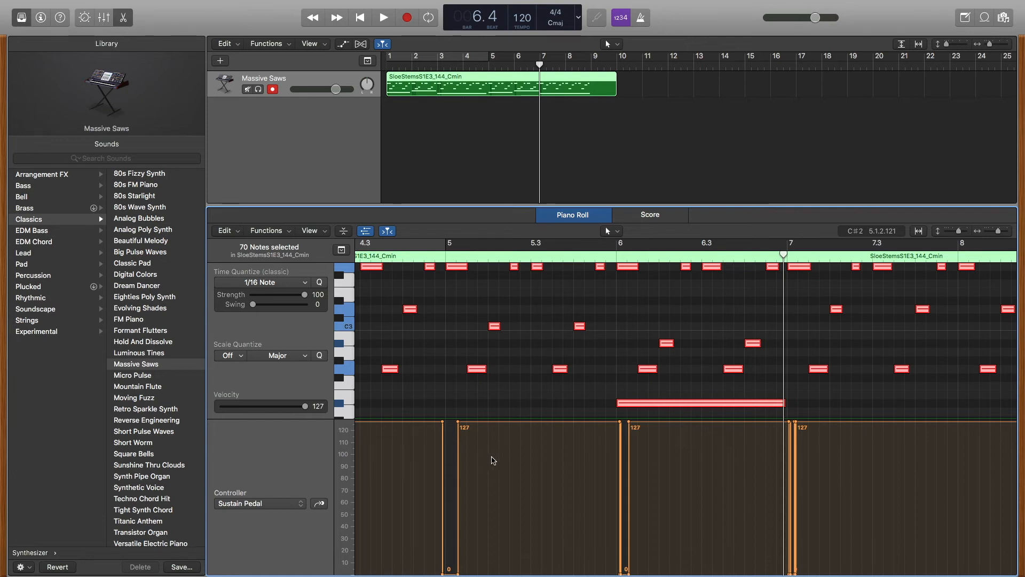
scroll(742, 482, right, 2)
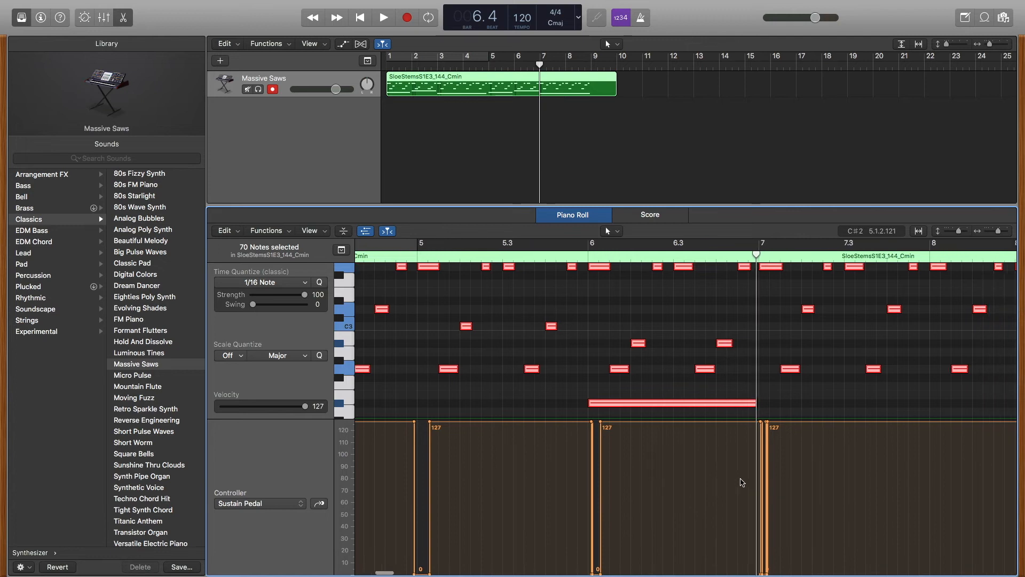
scroll(742, 482, left, 10)
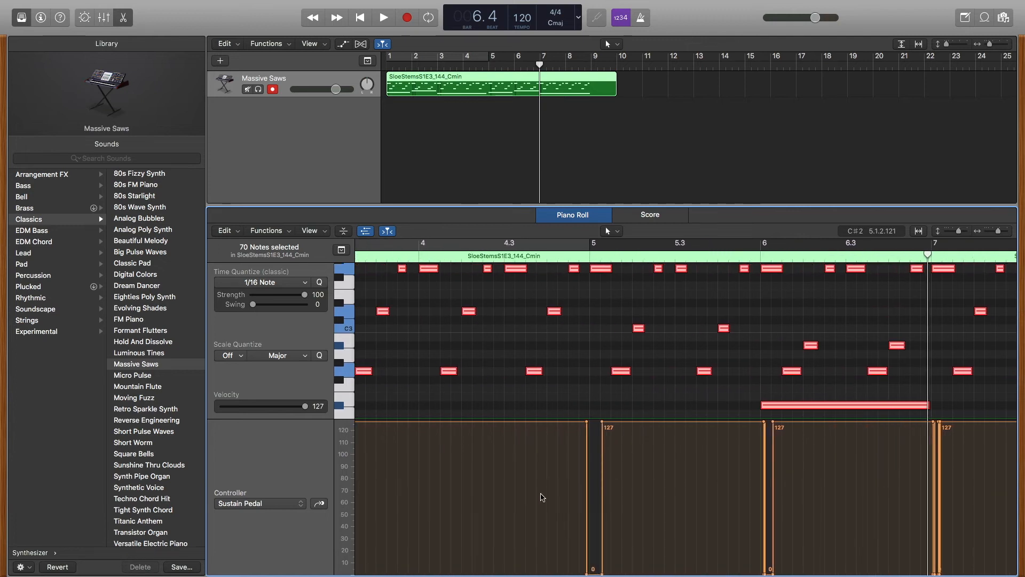
scroll(634, 516, right, 7)
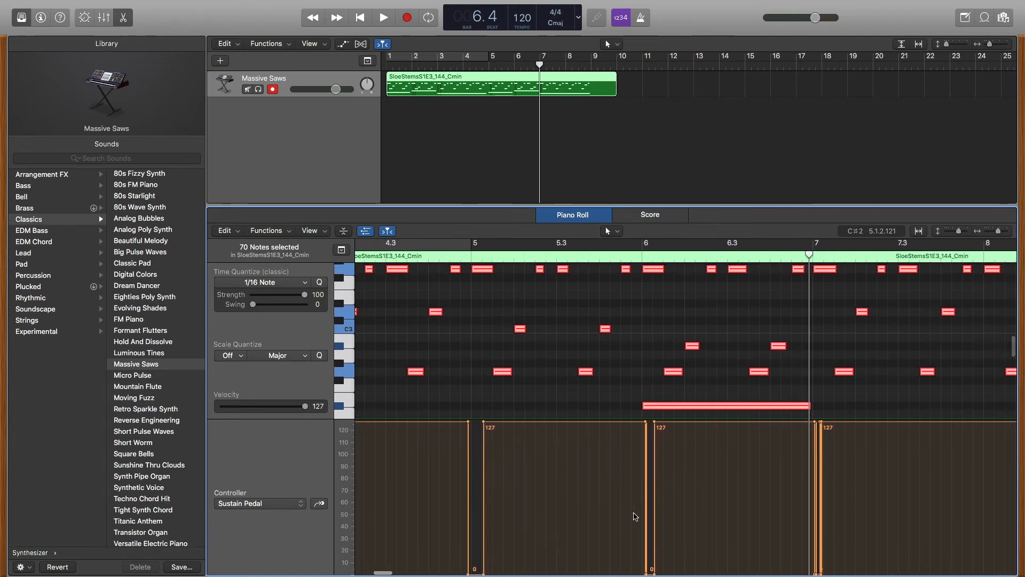
scroll(712, 487, right, 7)
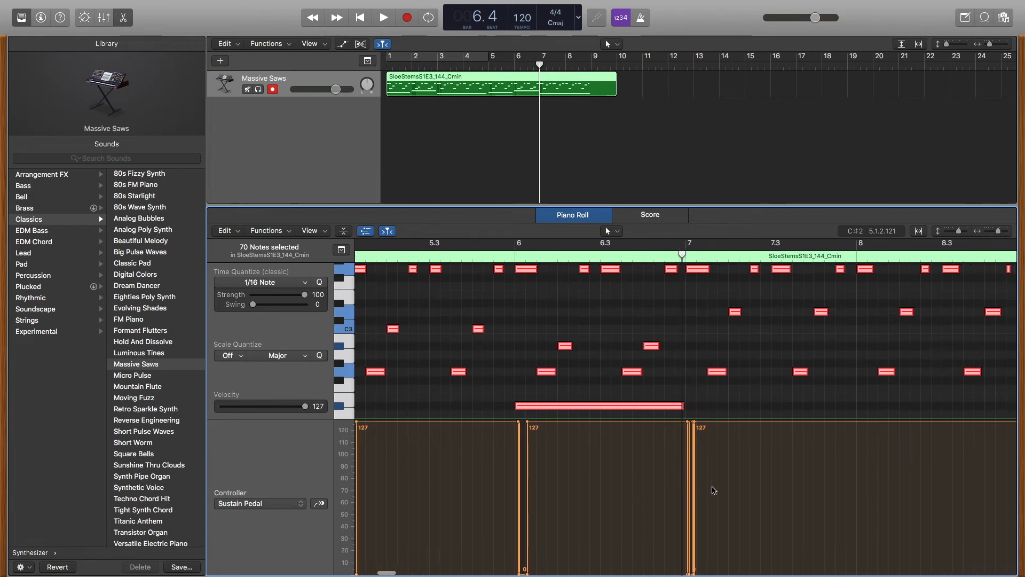
Play the last bars of the region while viewing the sustain pedal data up to bar 9, and stop playback
scroll(714, 490, right, 5)
key(space)
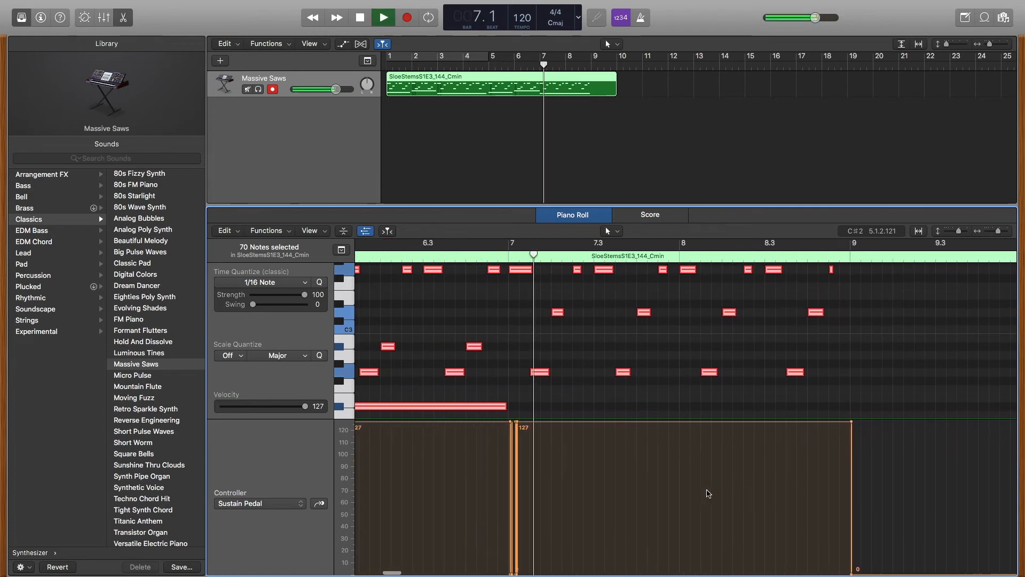
scroll(815, 507, left, 2)
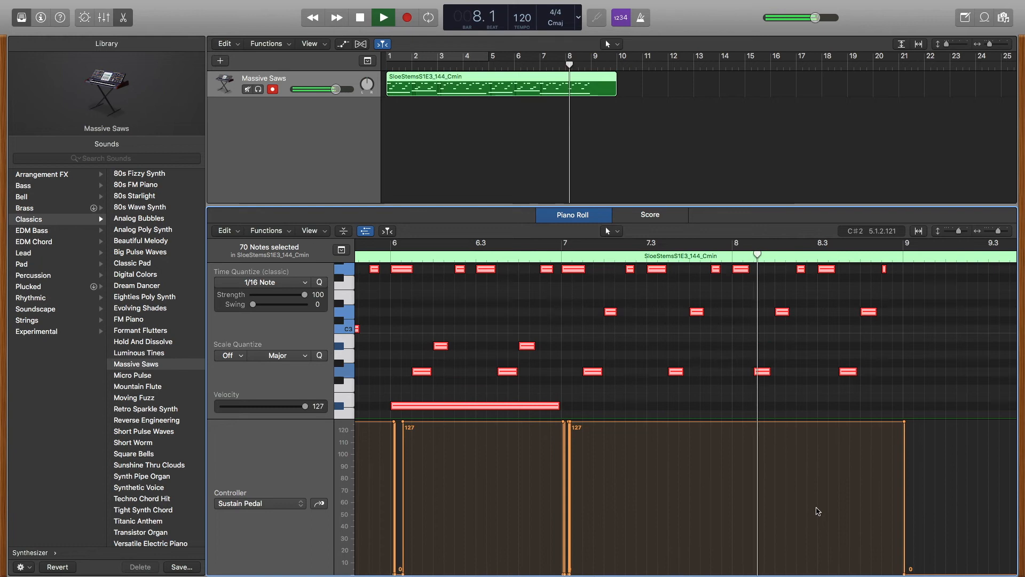
key(space)
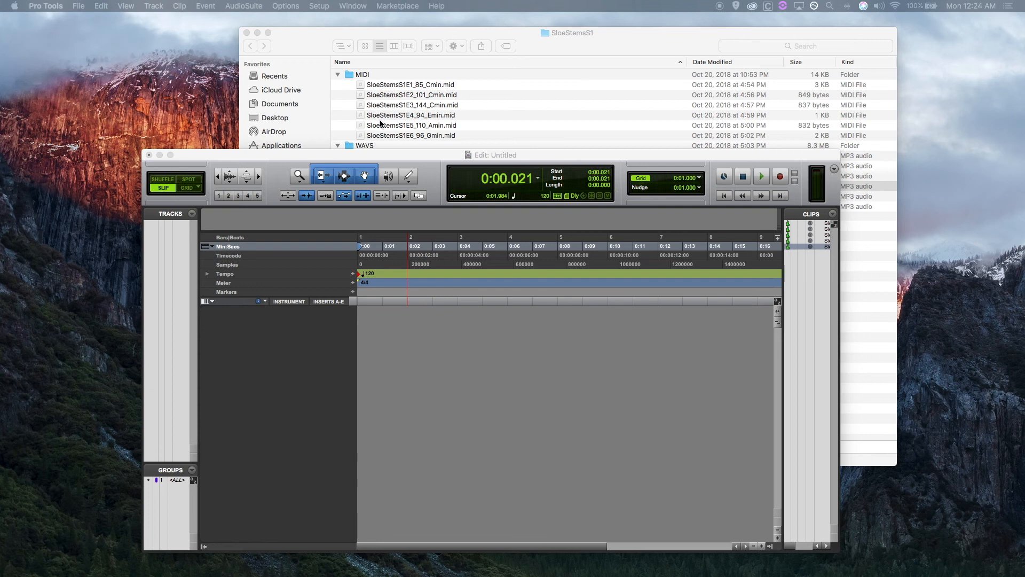
Switch to Pro Tools and import SloeStemsS1E5_110_Amin.mid to a new Instrument Track at Session Start with its key signature but without its tempo map
drag(381, 125, 358, 325)
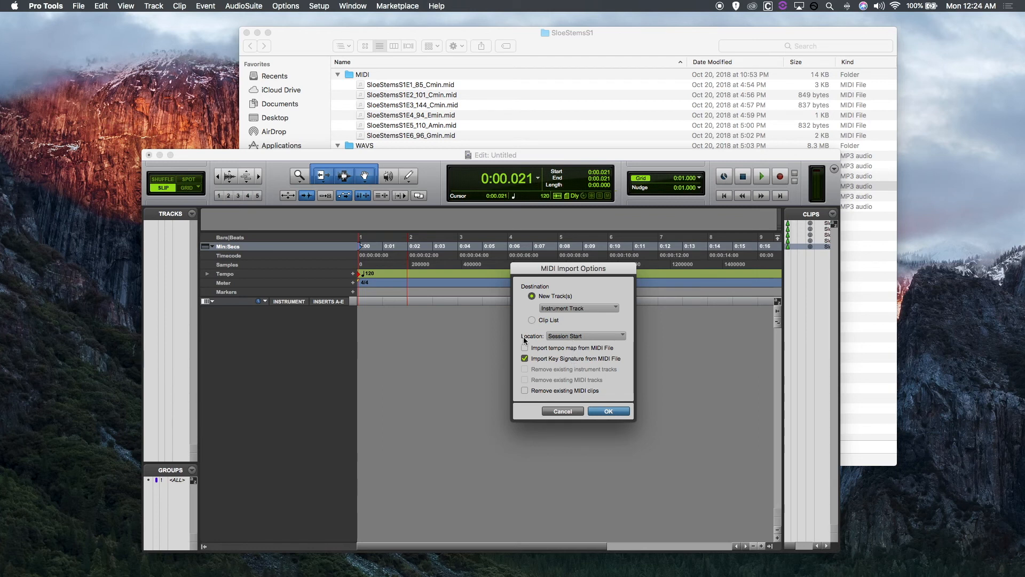
click(607, 411)
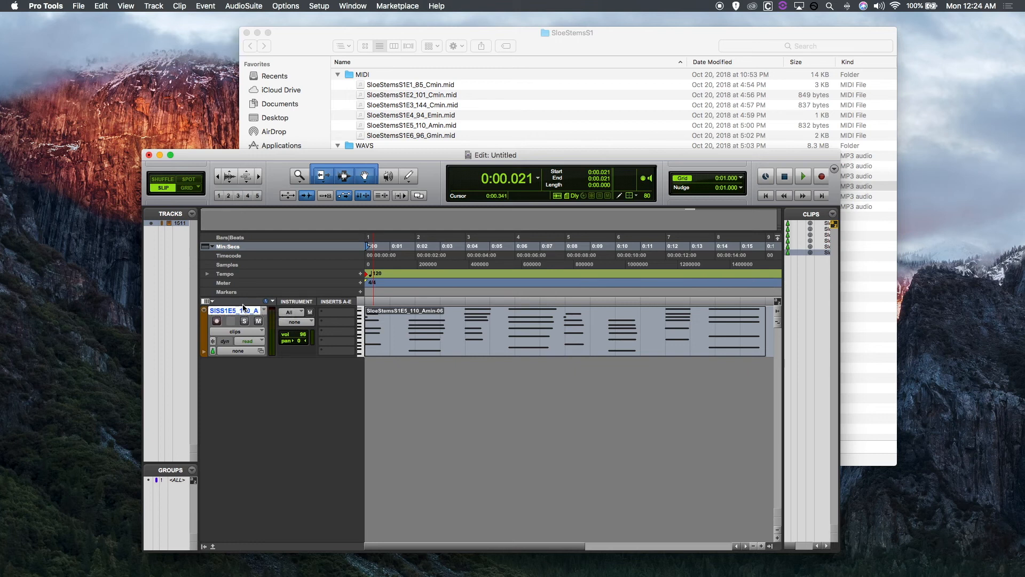
Check that Inserts A-E are shown and load the multichannel Electric88 (stereo) instrument on the imported track's first insert
click(210, 302)
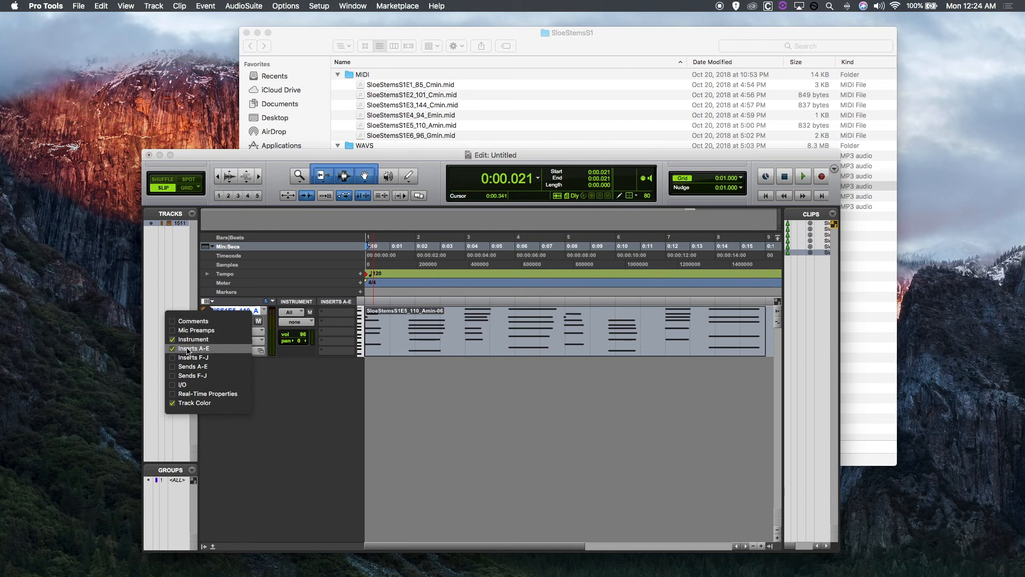
click(347, 311)
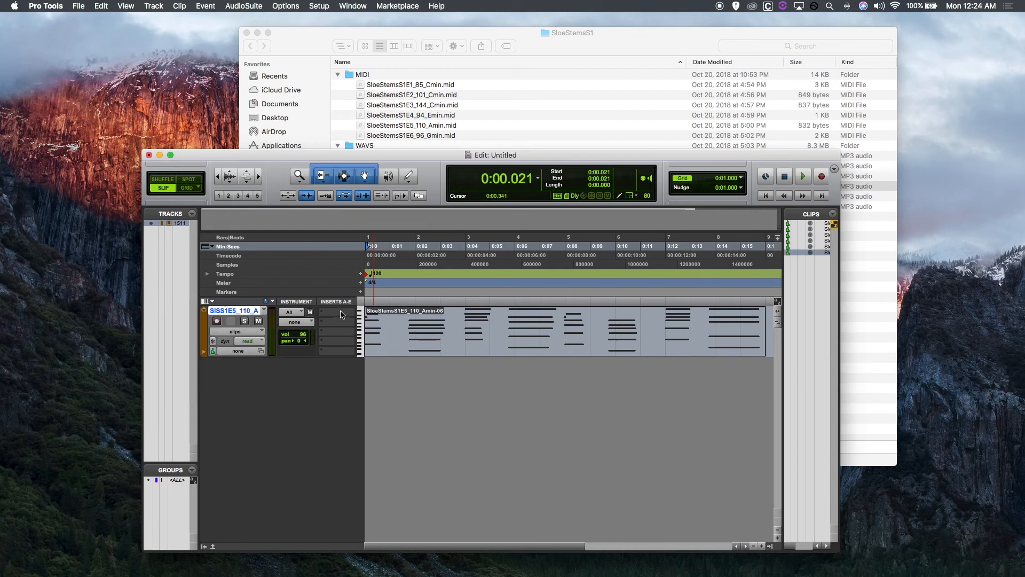
click(338, 315)
mouse_move(359, 322)
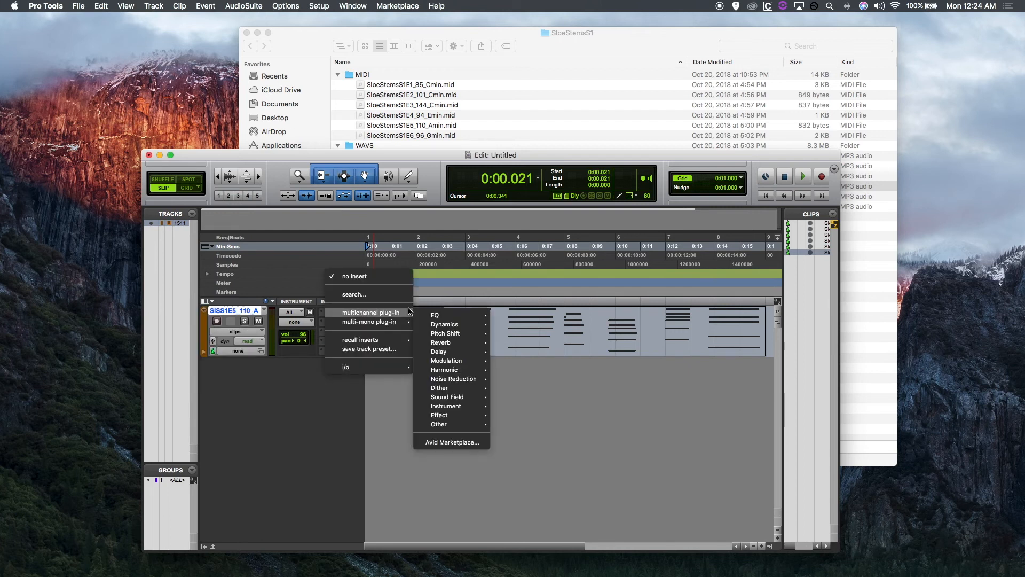
mouse_move(460, 406)
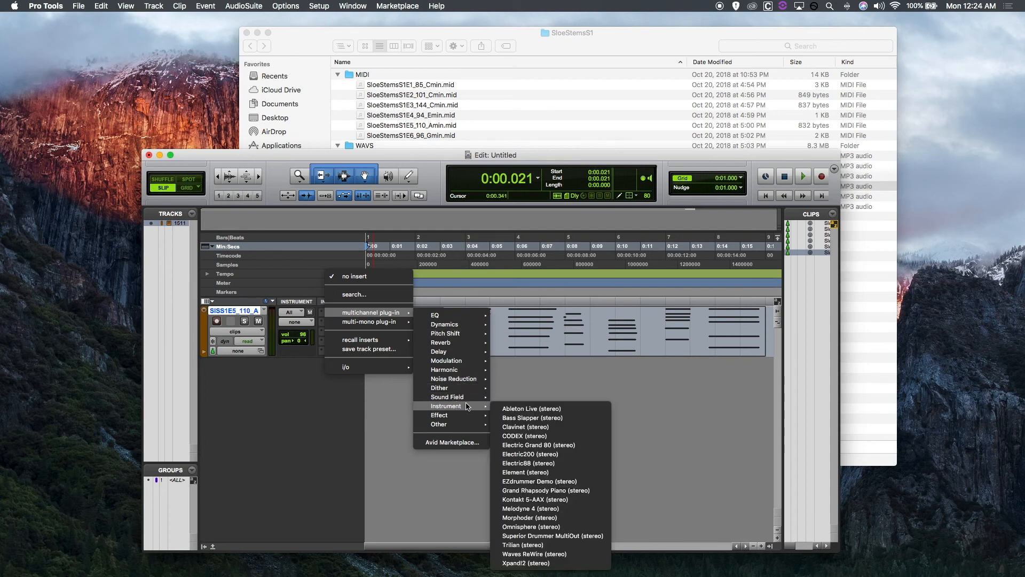
click(527, 463)
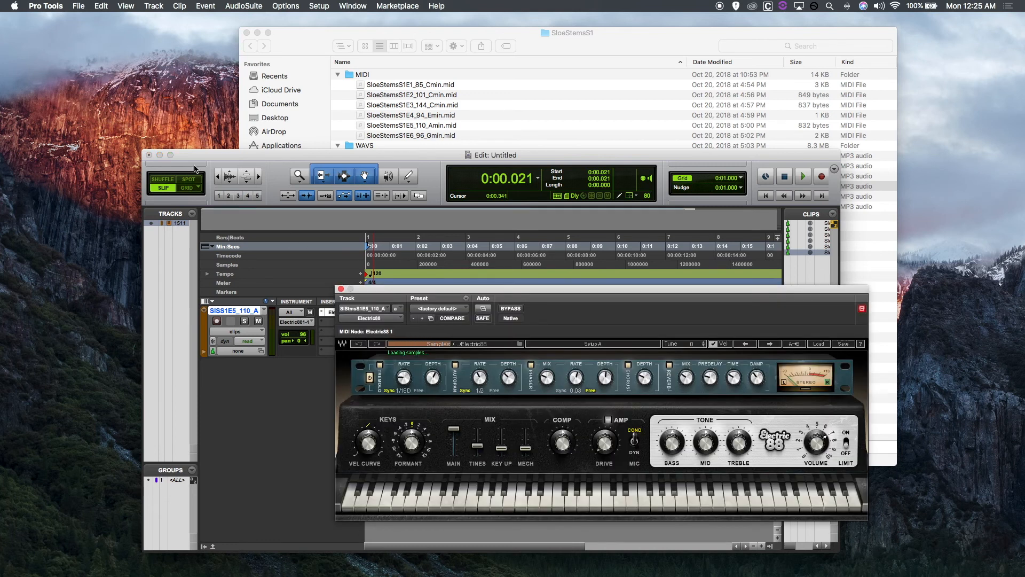
Enlarge the Edit window and play the imported clip through the Electric88 instrument from the session start
click(170, 155)
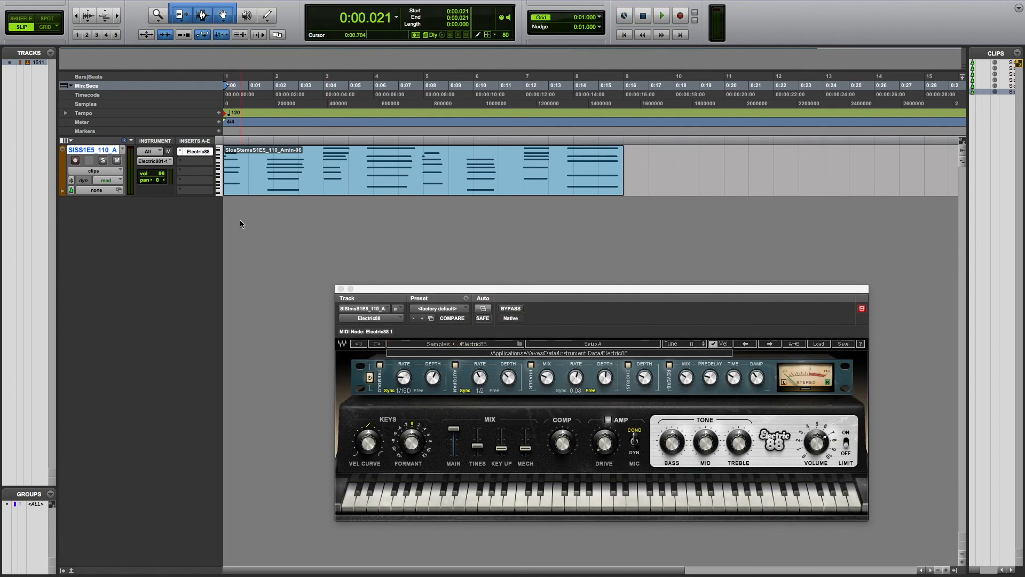
key(space)
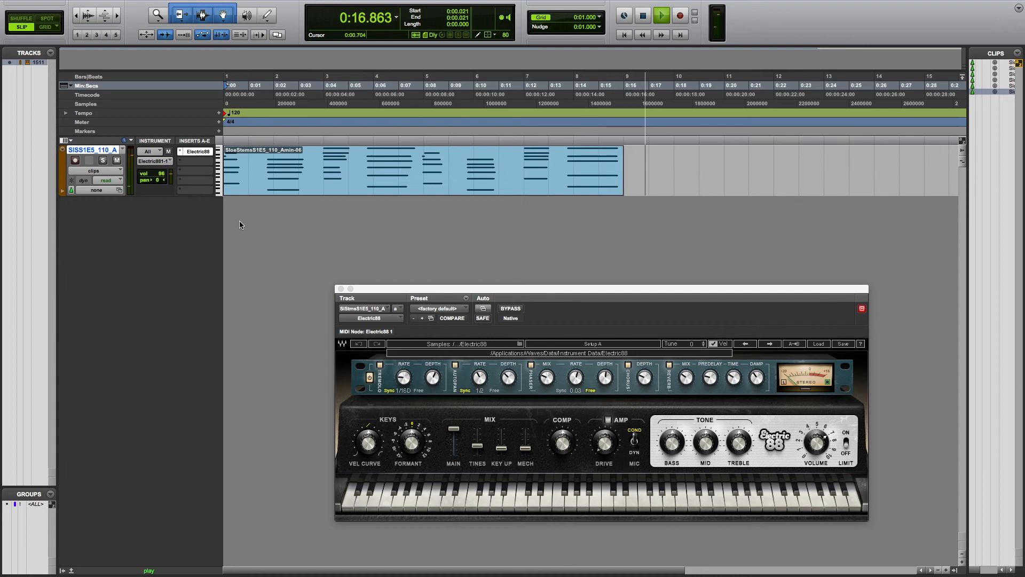
key(space)
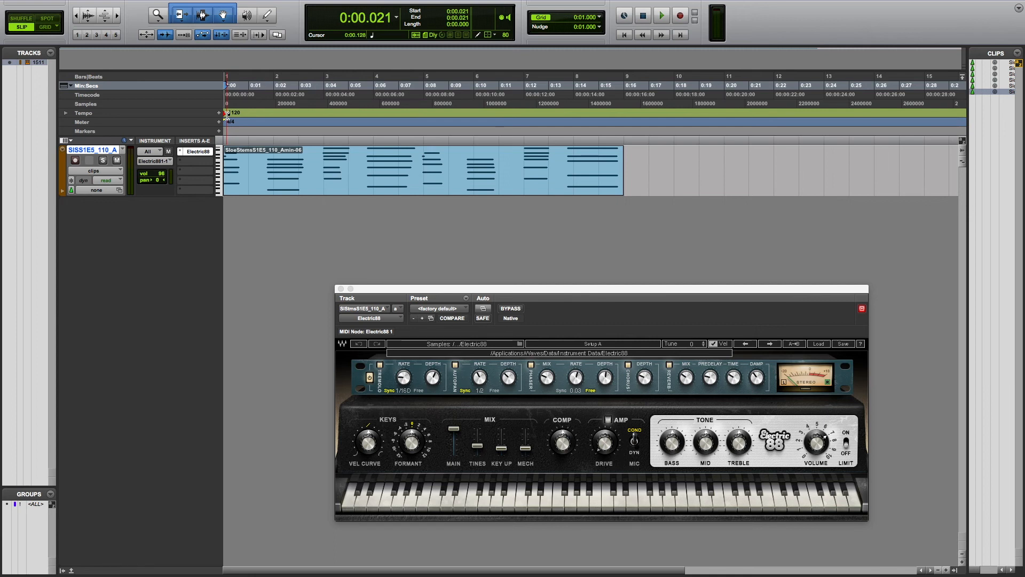
Open the SloeStemsS1E5_110_Amin clip in the MIDI Editor and close the Electric88 plug-in window
click(332, 188)
double_click(331, 188)
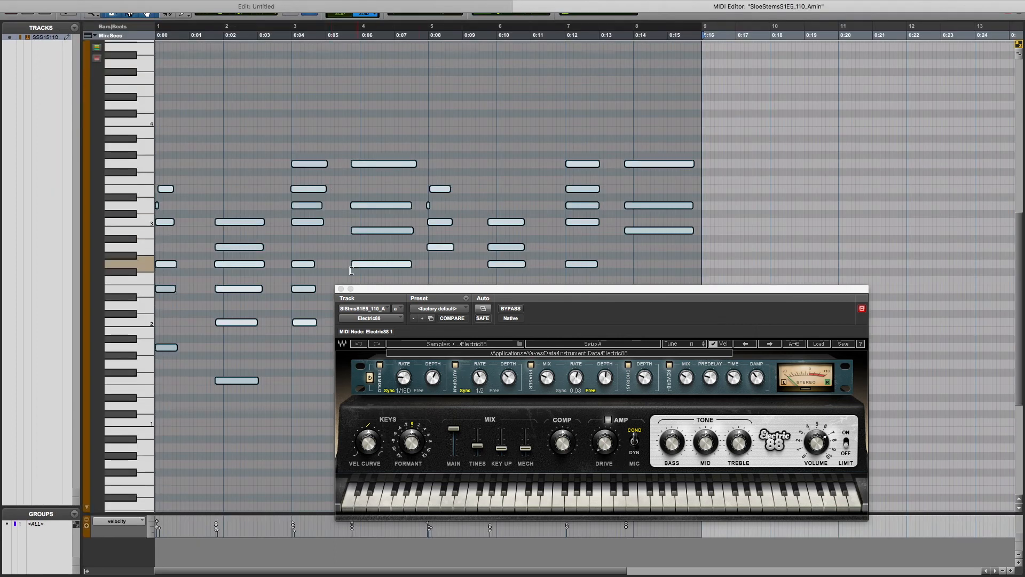
click(341, 289)
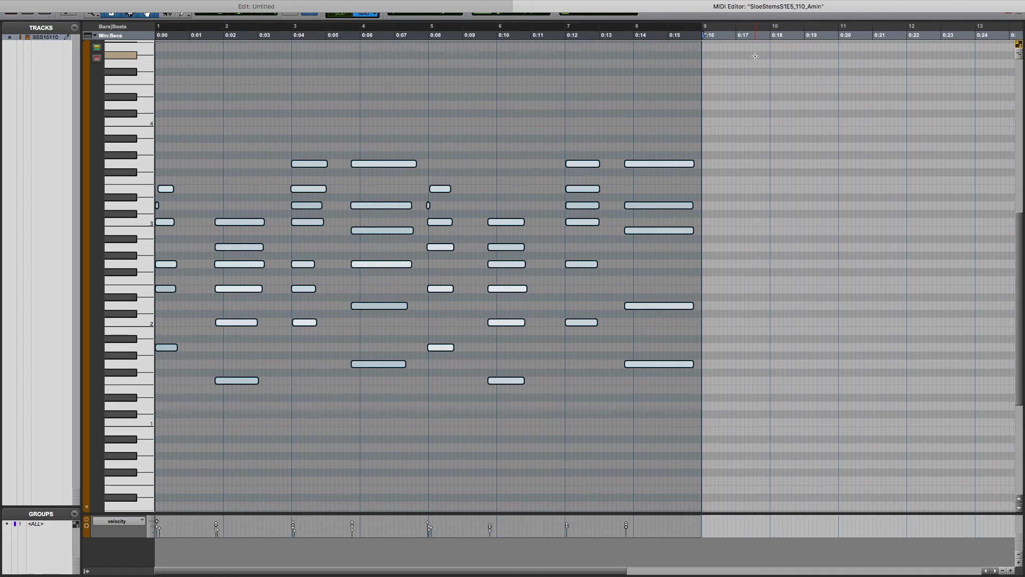
Select all the clip's notes in the MIDI Editor, transpose them up seven semitones, and play the result
click(742, 267)
key(super+a)
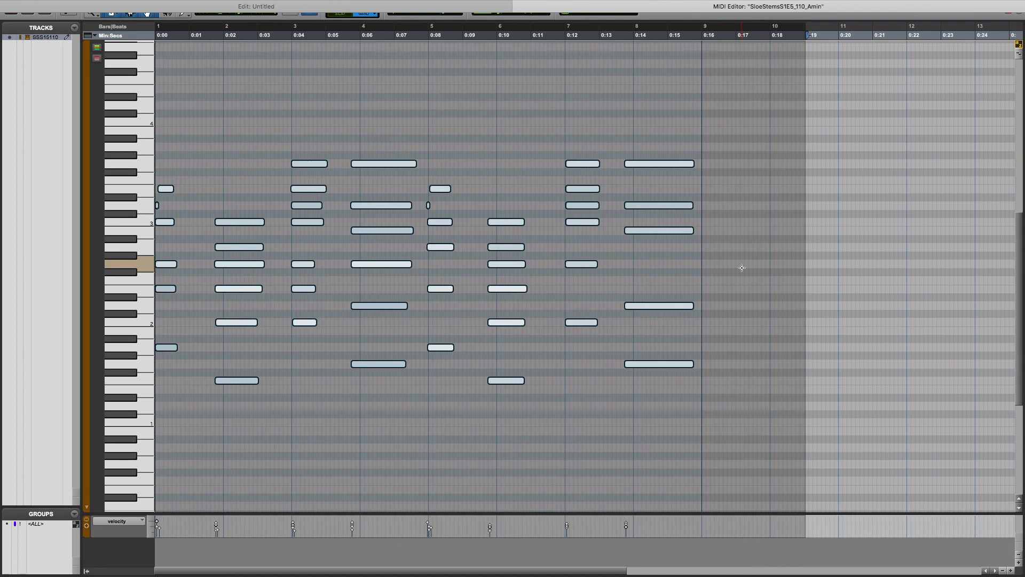
key(Up)
key(Up)
key(Up)
key(Up)
key(Up)
key(Up)
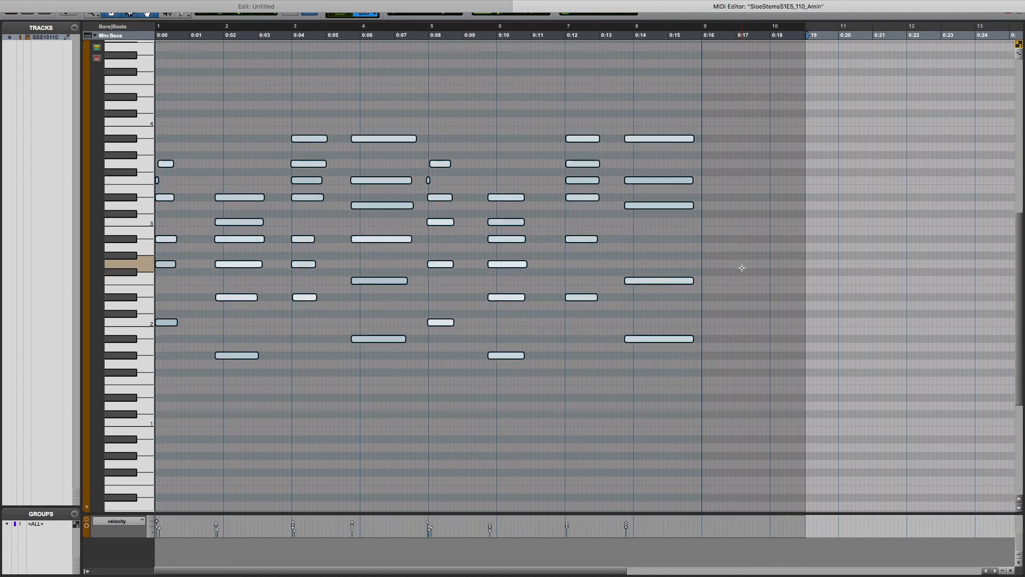
key(Up)
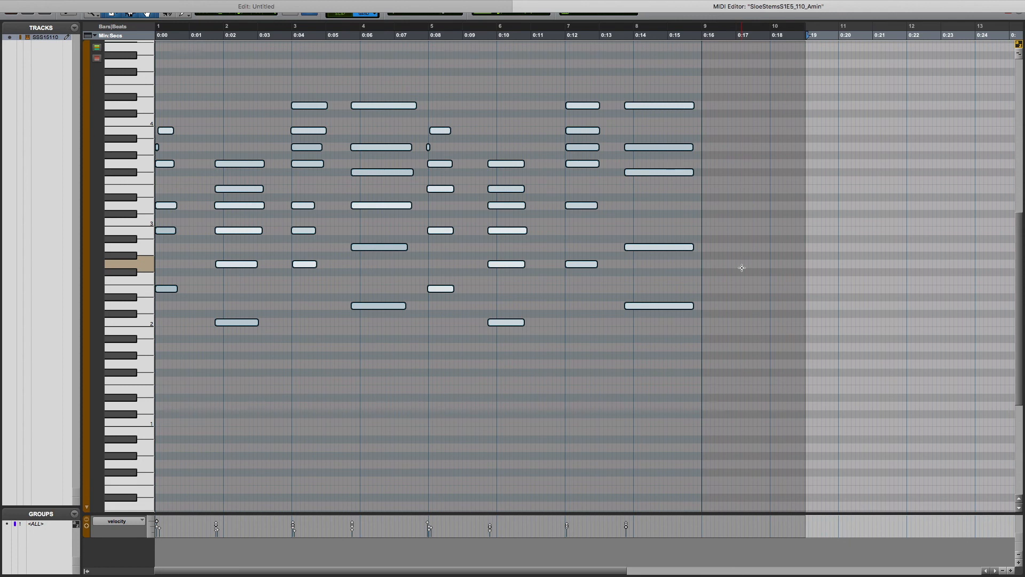
key(space)
click(741, 267)
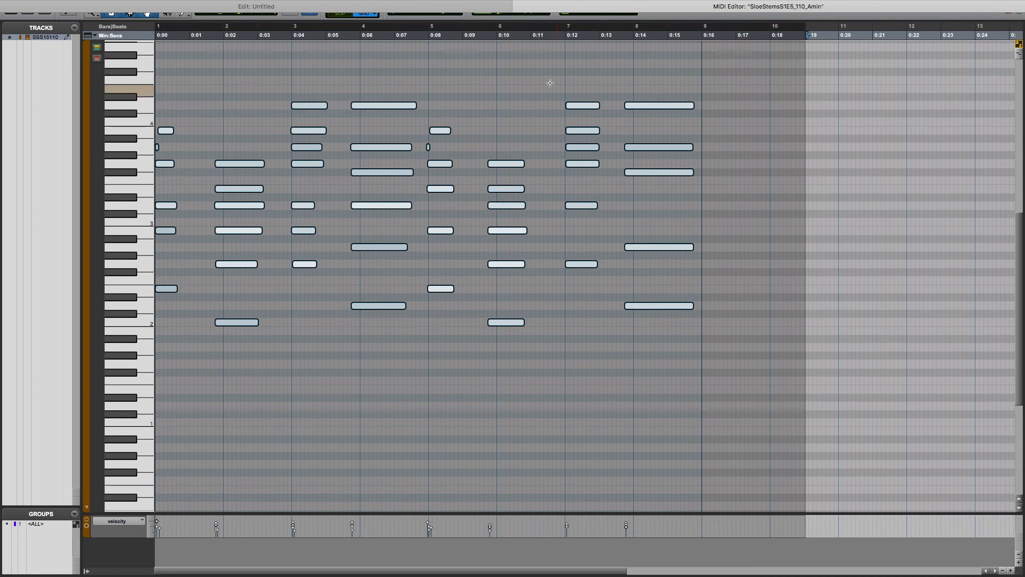
Return to the Edit window, show the velocity lane beneath the instrument track, and go back to the session start
click(287, 9)
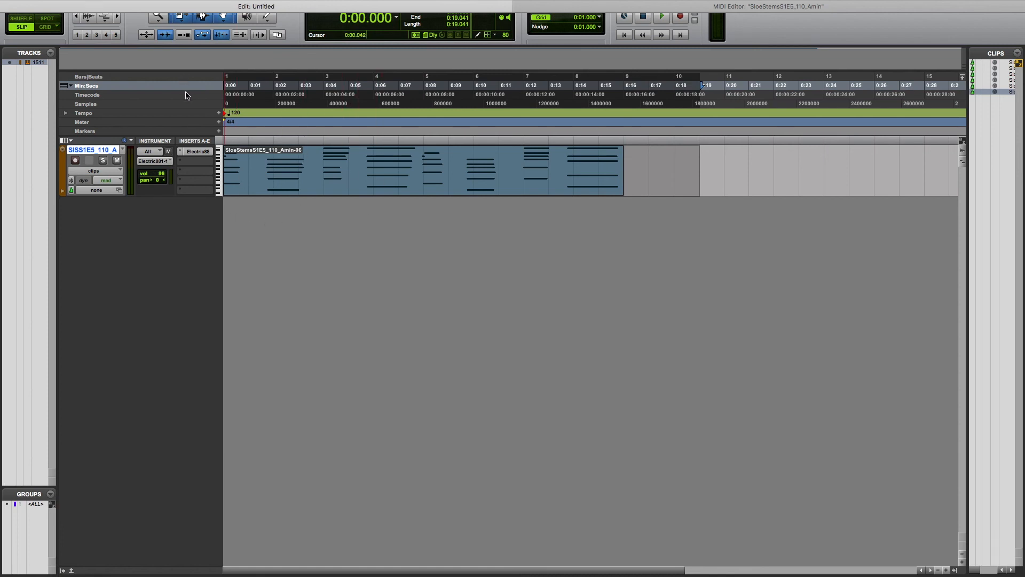
click(63, 193)
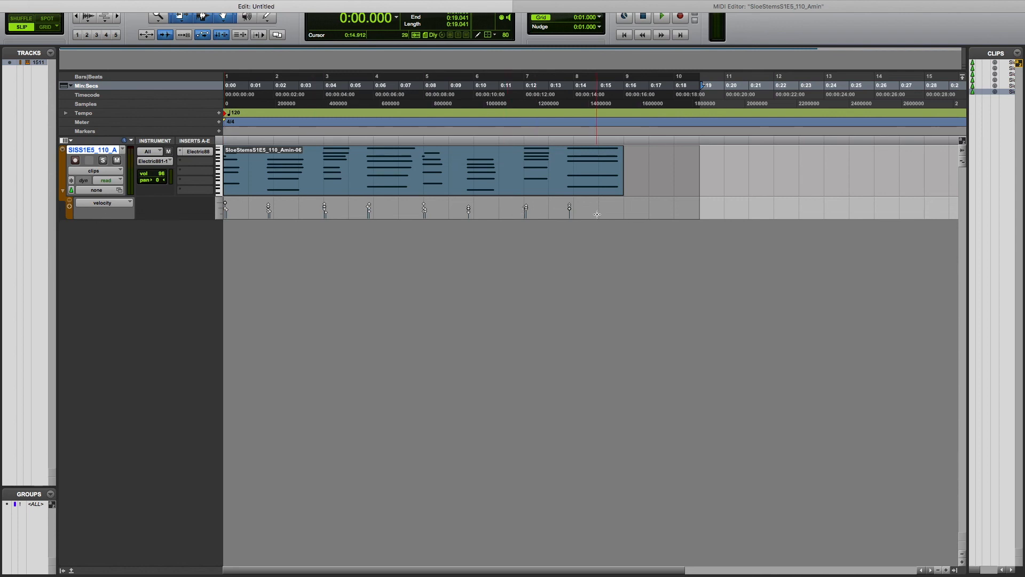
drag(601, 212, 203, 207)
key(Return)
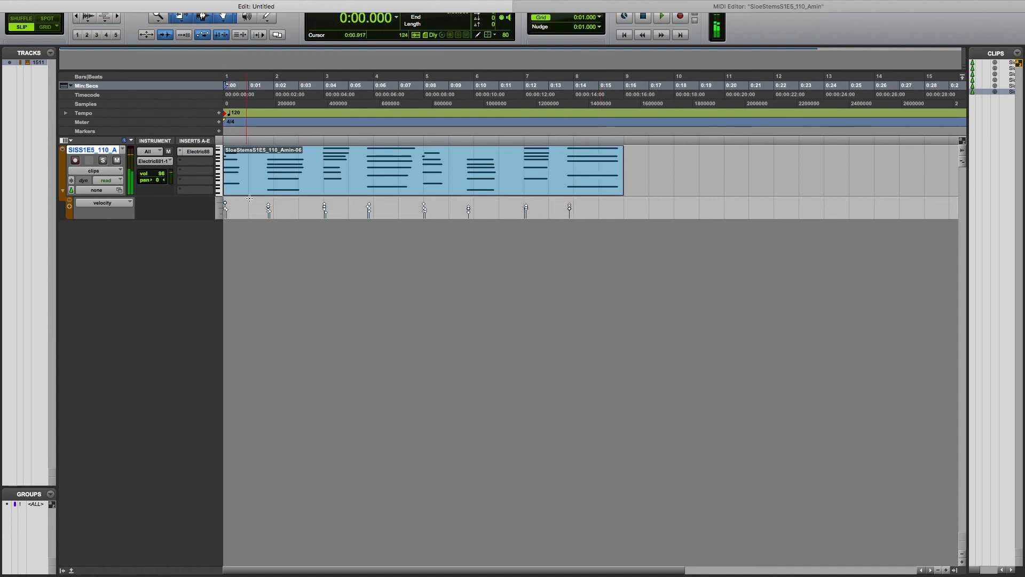
Raise the velocities of all the clip's notes to the maximum in the velocity lane and play the clip
drag(268, 211, 266, 130)
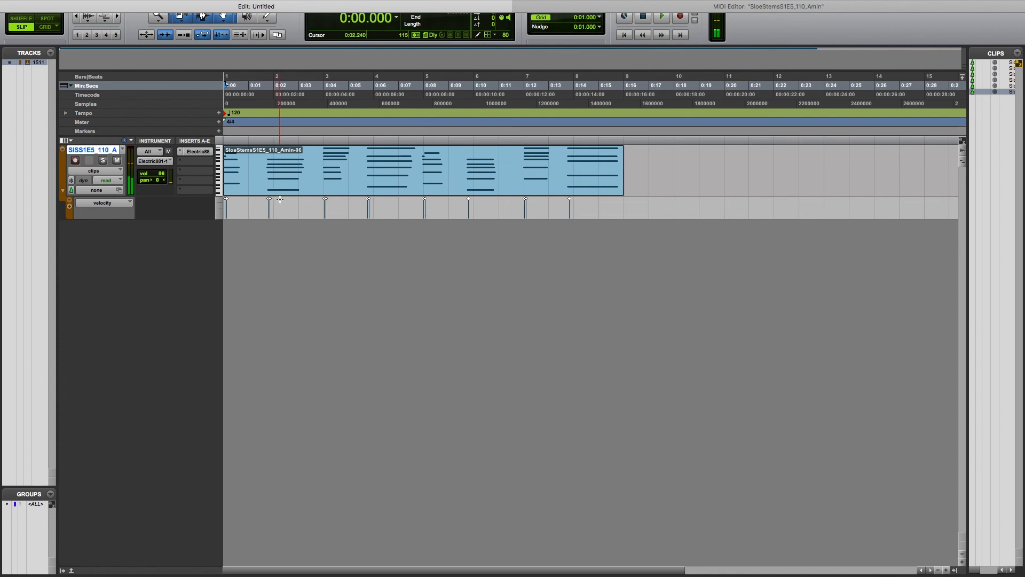
key(space)
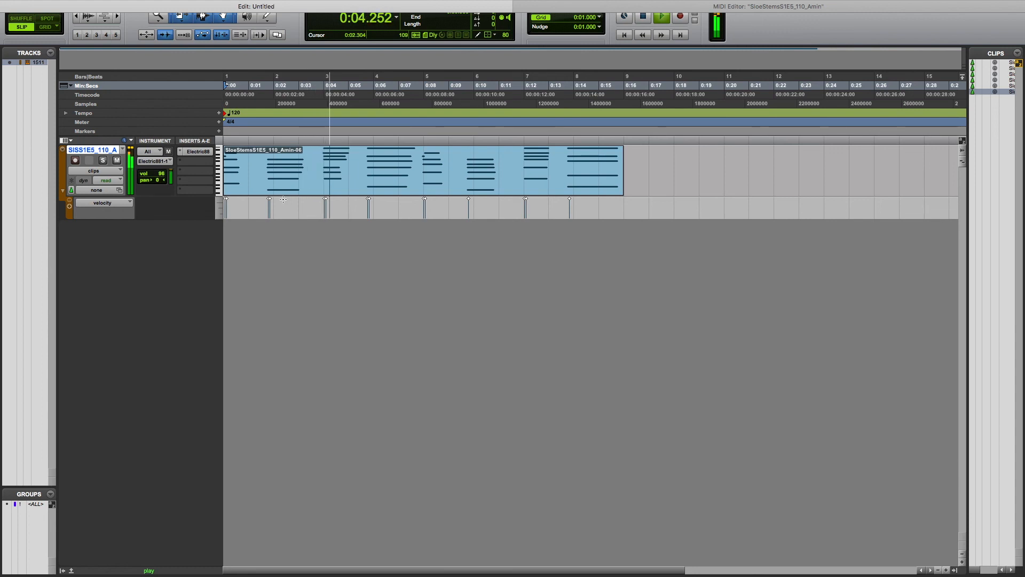
key(space)
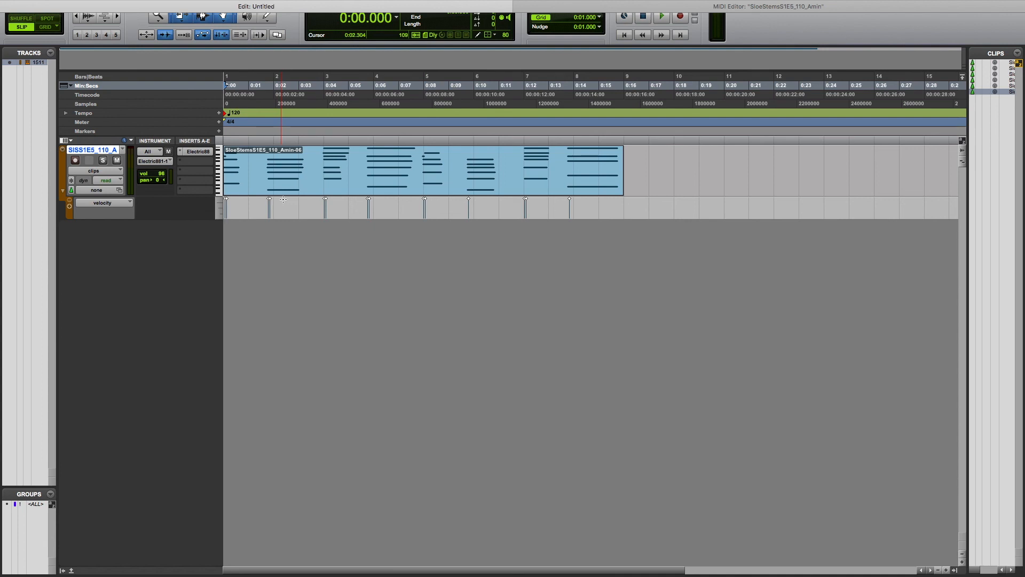
Undo the velocity increase and play the clip with its original velocities from the session start
key(super+z)
key(space)
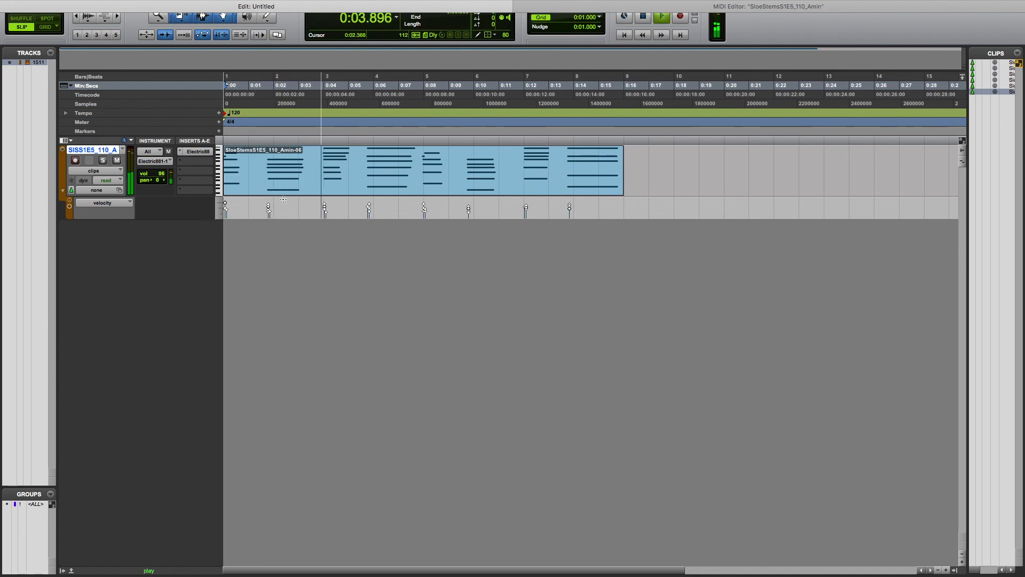
key(space)
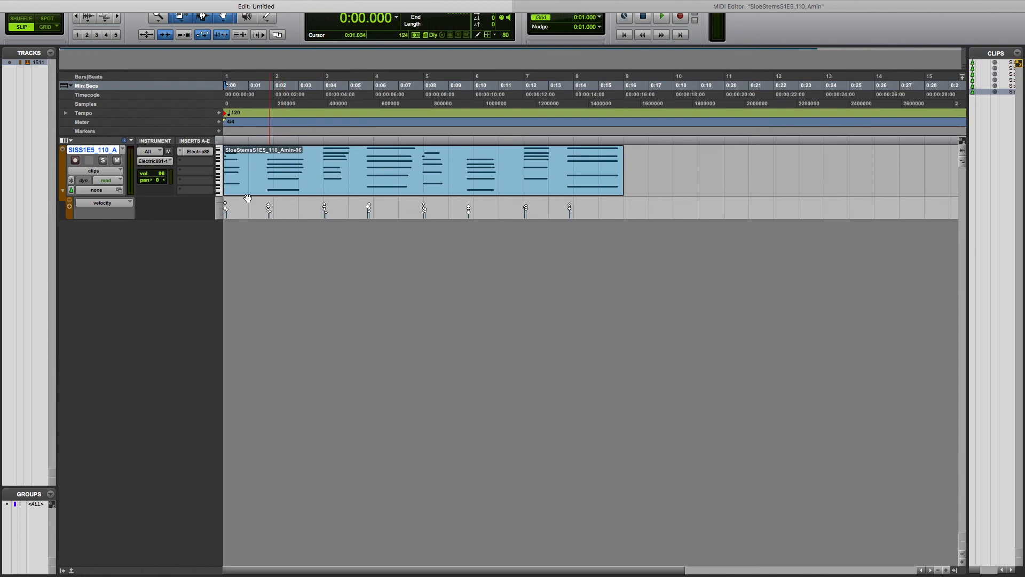
Add another controller lane beneath the velocity lane and set it to show sustain (64)
click(70, 206)
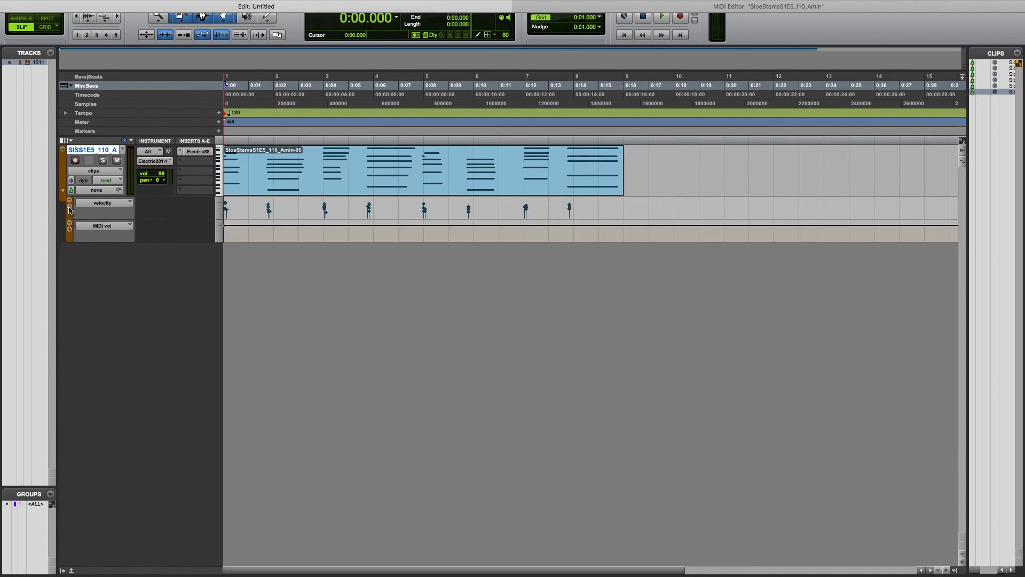
click(94, 227)
mouse_move(118, 290)
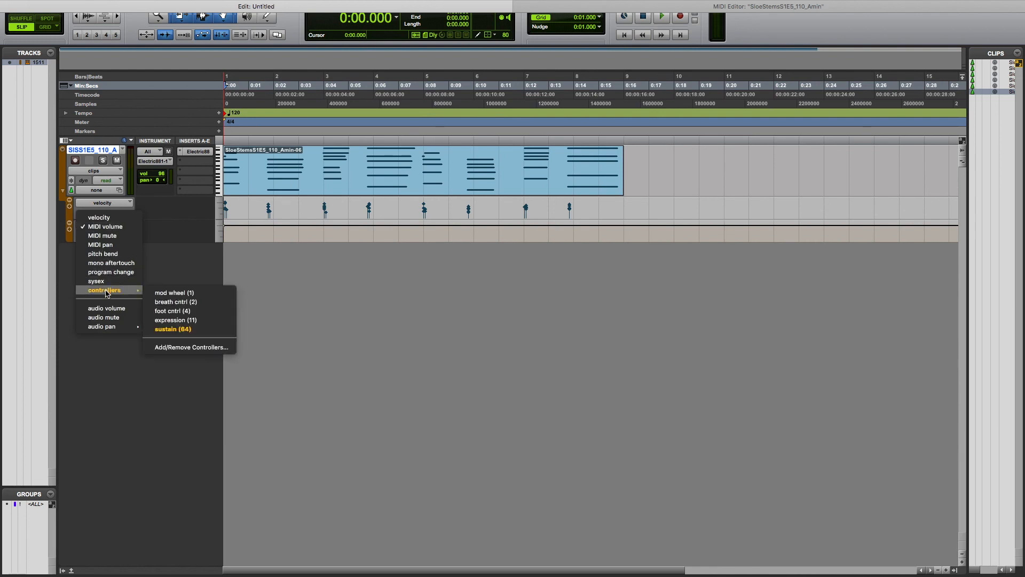
click(172, 329)
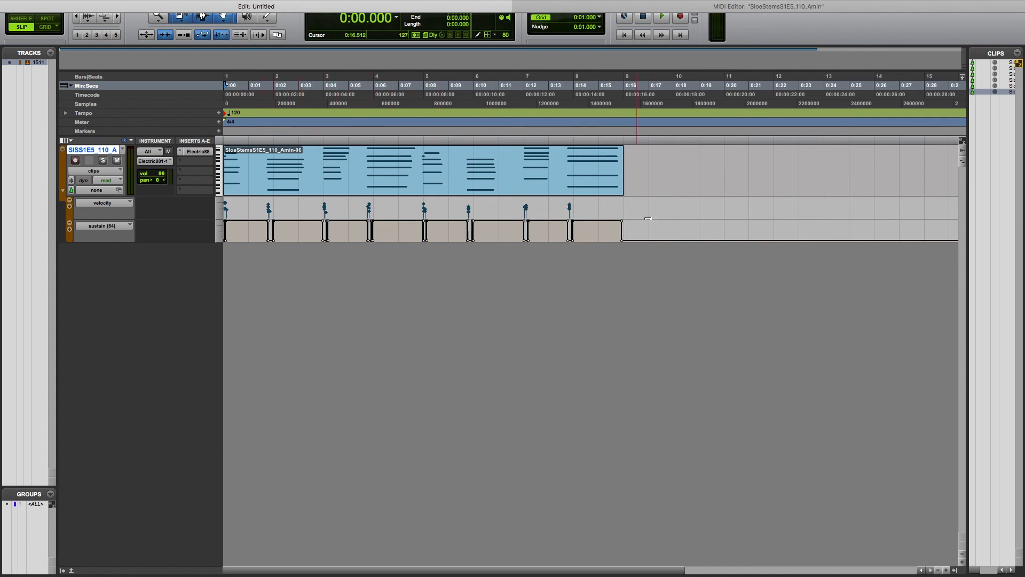
Delete all the sustain pedal data across the clip and play the result from the session start
click(649, 230)
drag(648, 230, 202, 249)
key(Delete)
key(space)
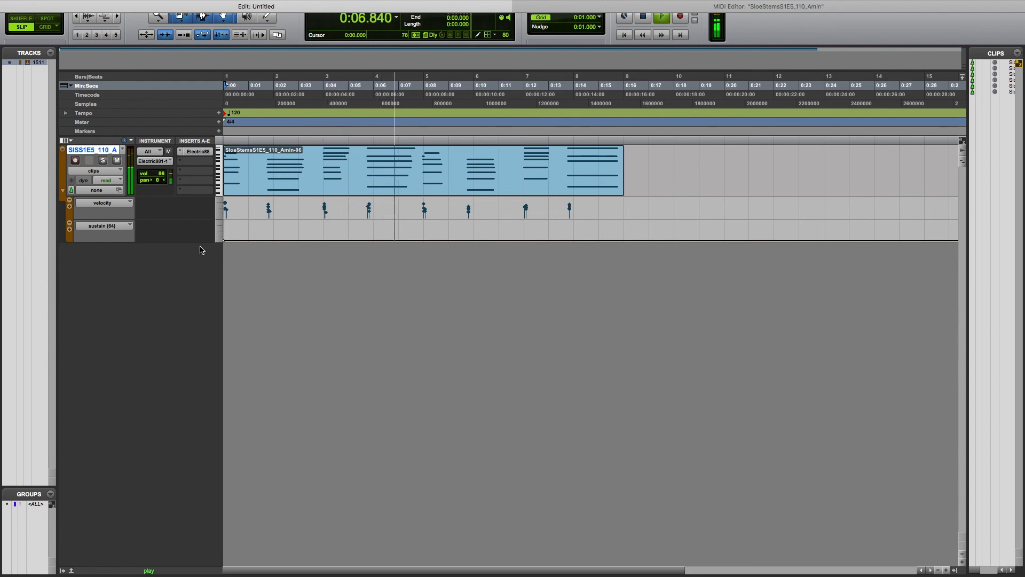
key(space)
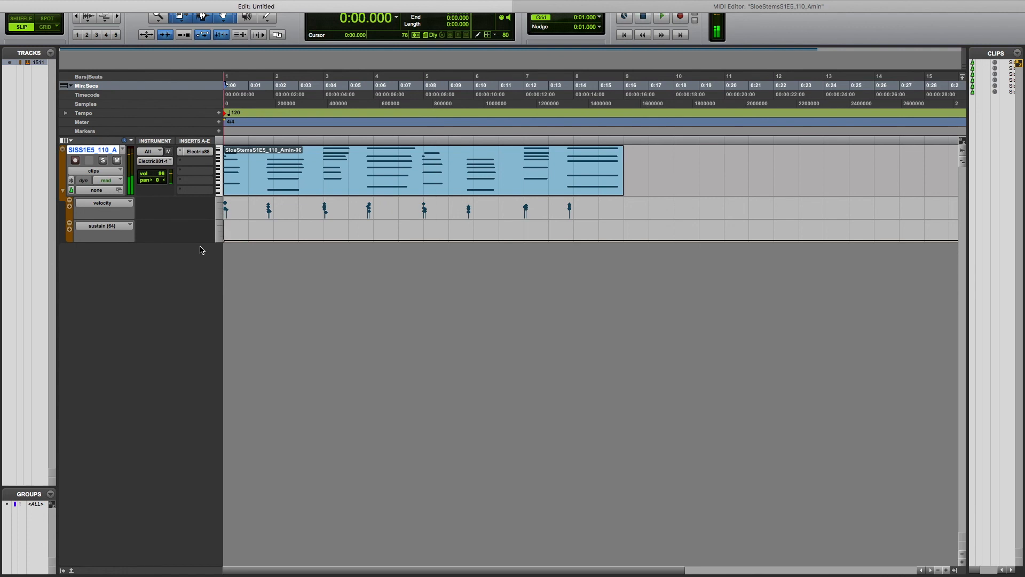
Undo the deletion of the sustain data and play the clip again with the pedal events
key(super+z)
key(space)
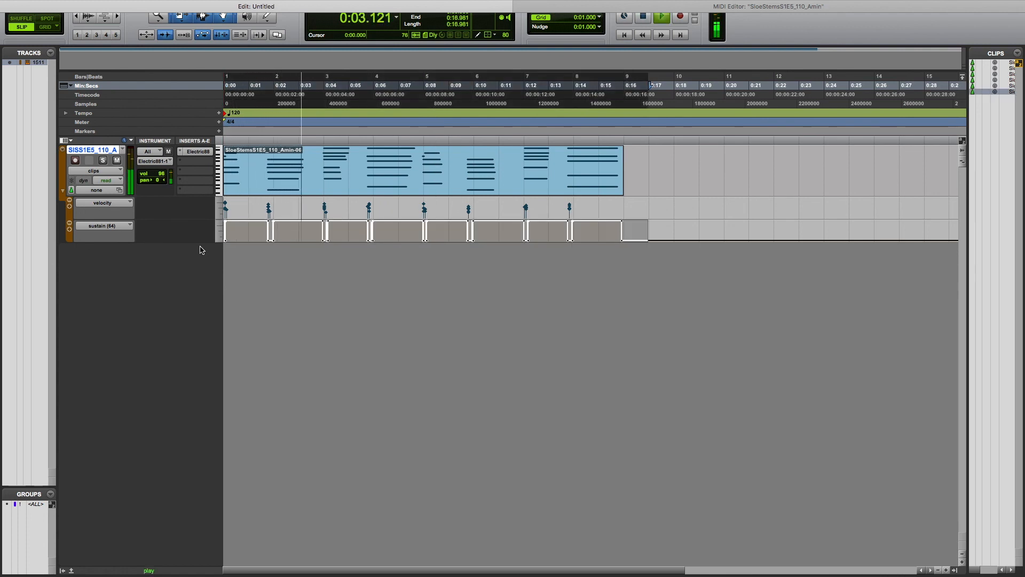
key(space)
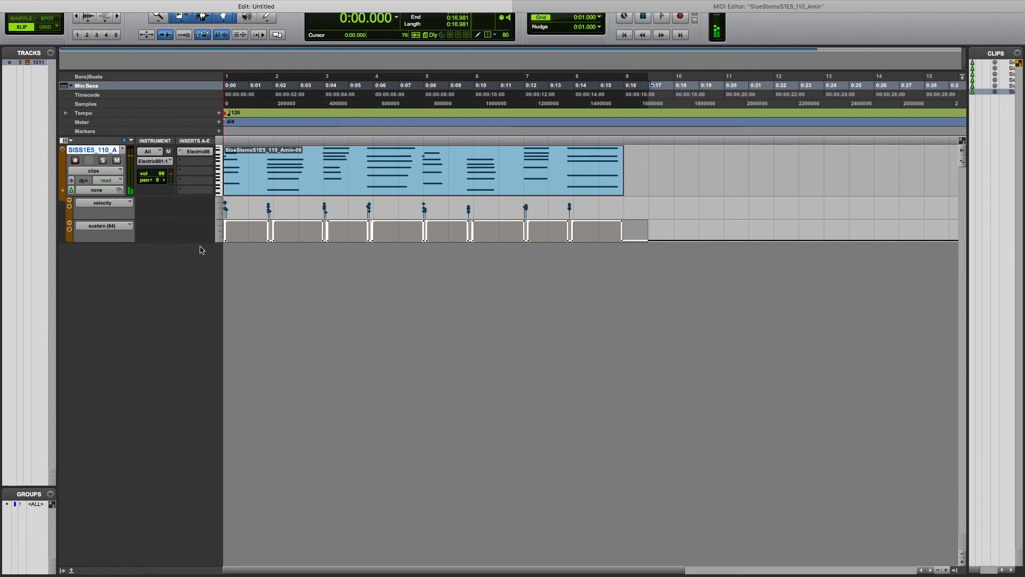